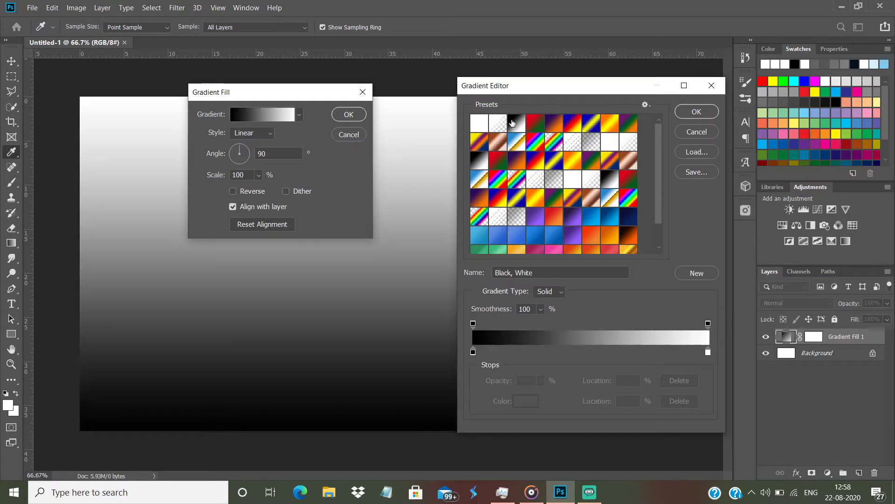
Change the gradient fill's white end stop to dark grey 252525 and apply the 90° linear black-to-grey gradient
double_click(708, 352)
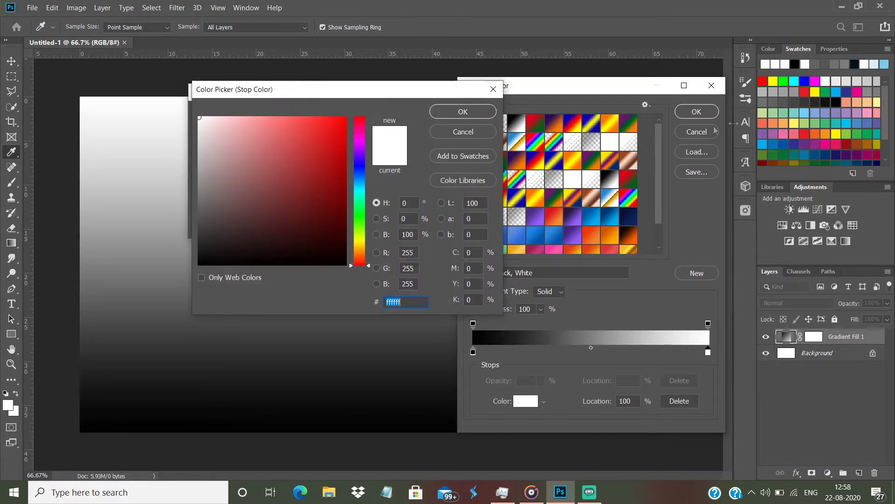
left_click(820, 101)
left_click(463, 111)
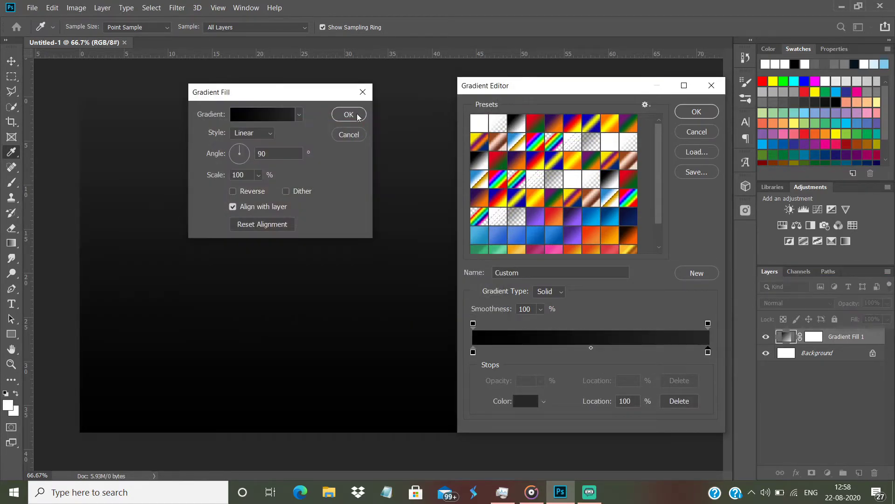
left_click(696, 111)
left_click(348, 114)
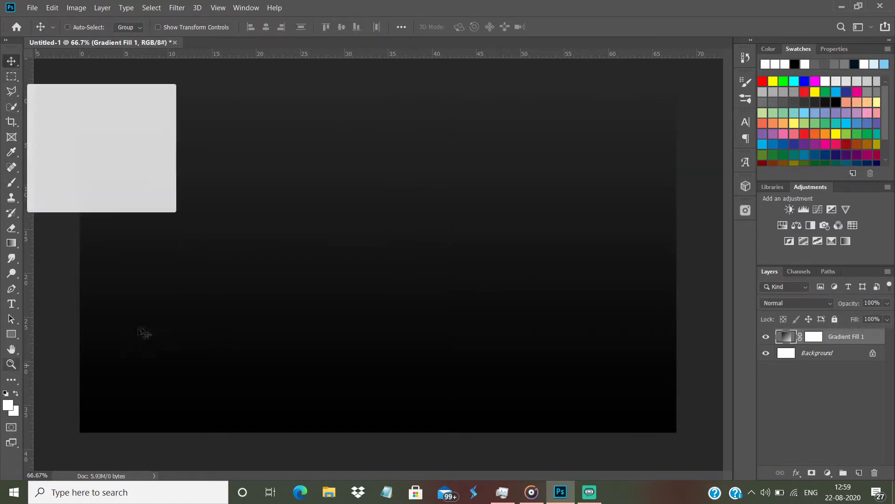
Add a new layer above the gradient fill and choose a hard round brush with 100% hardness
key("b")
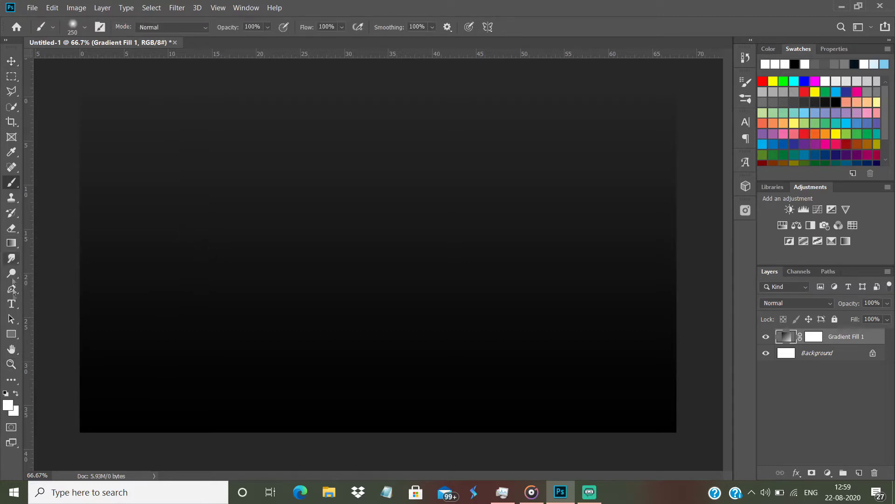
left_click(859, 472)
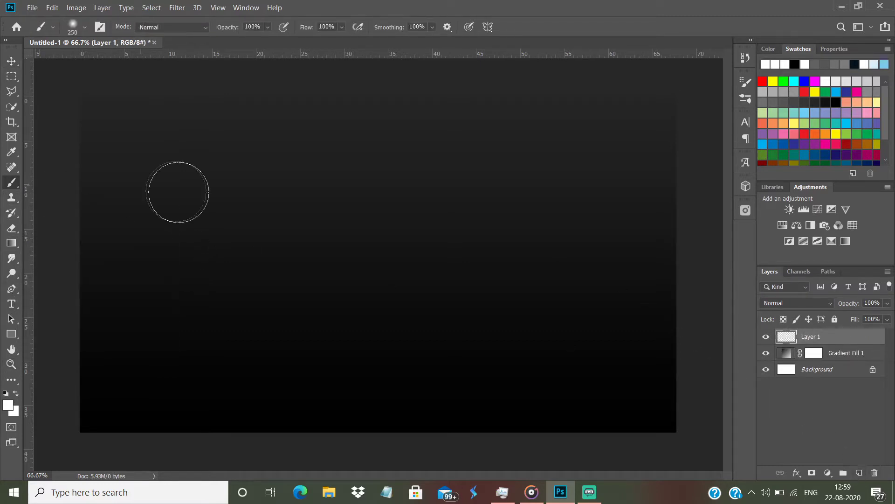
key("ctrl+minus")
key("ctrl+minus")
key("ctrl+minus")
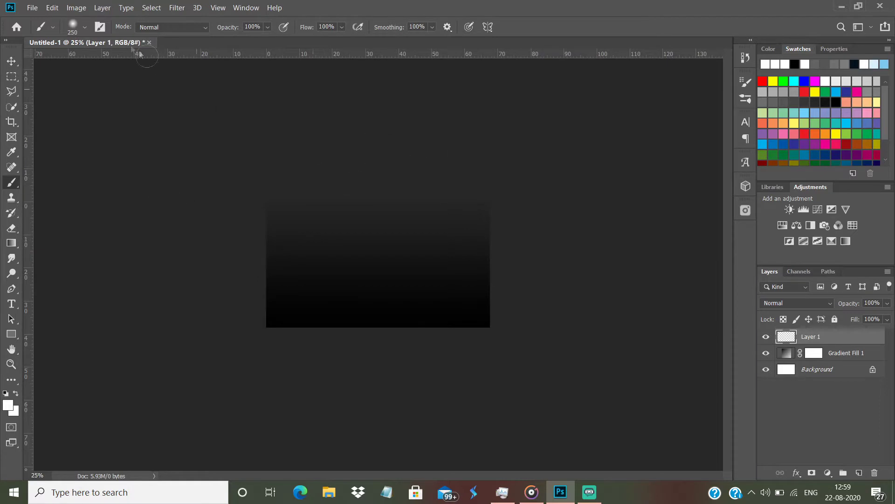
left_click(85, 27)
left_click(76, 133)
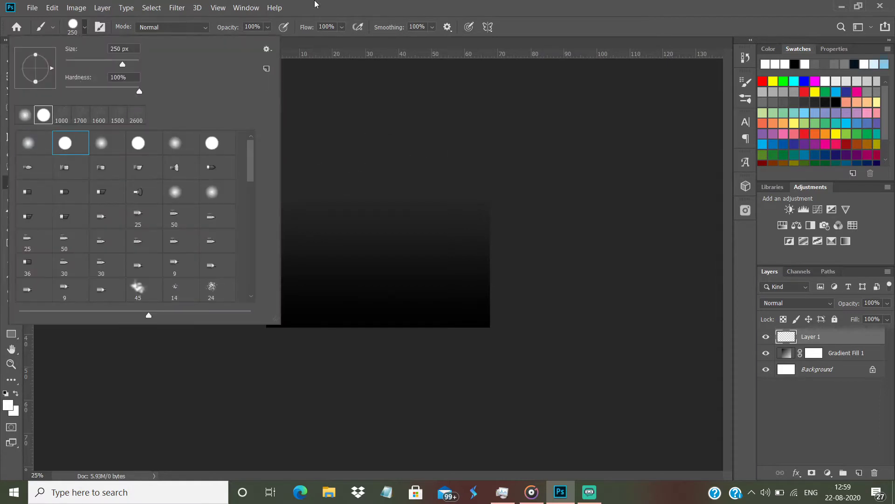
key("Escape")
Enlarge the brush to 1700 px and stamp one white circle centred above the canvas's upper edge, leaving only its lower arc inside
key("bracketright")
key("bracketright")
key("bracketright")
key("bracketright")
key("bracketright")
key("bracketright")
key("bracketright")
key("bracketright")
key("bracketright")
key("bracketright")
key("bracketright")
key("bracketright")
key("bracketright")
key("bracketright")
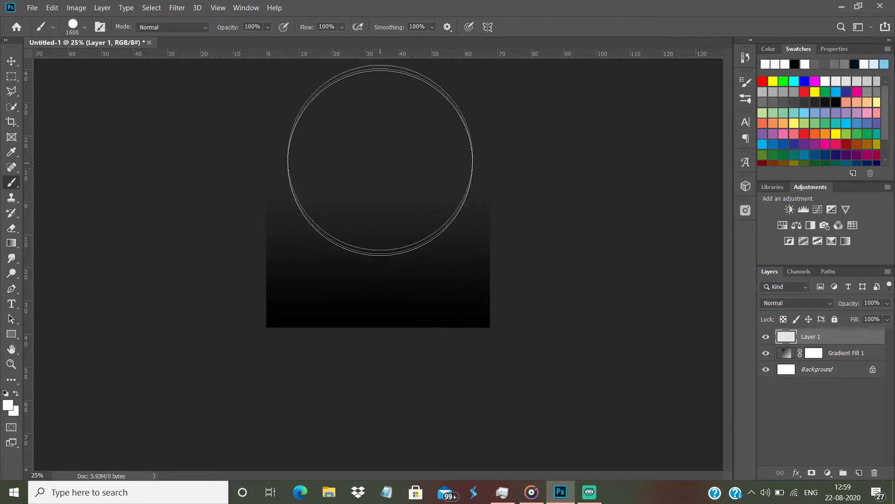
key("bracketright")
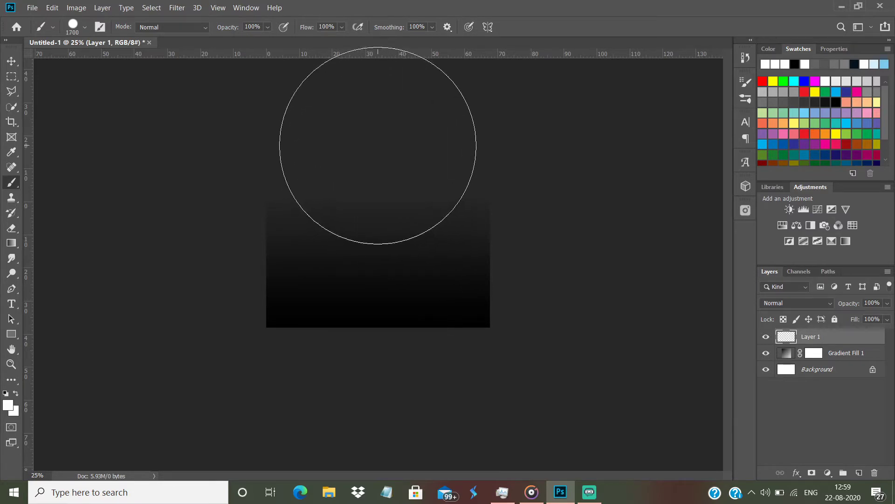
left_click(378, 142)
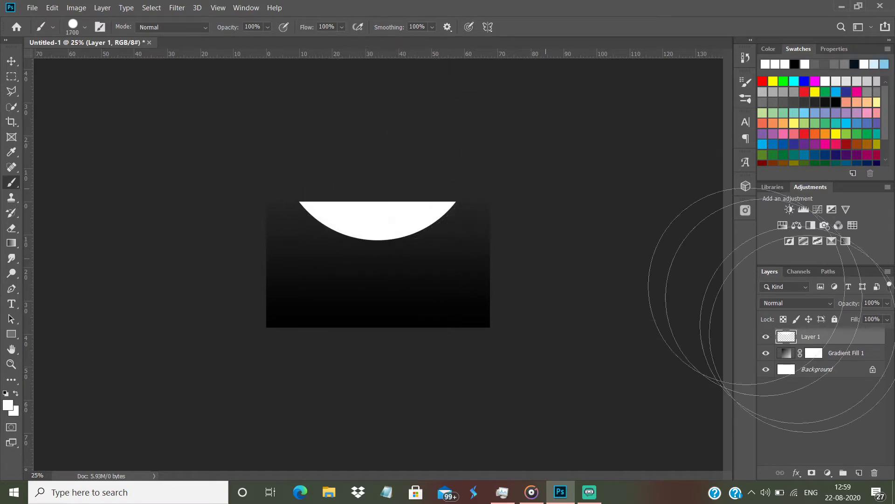
Add a Gradient Overlay to the circle's layer and set the gradient's start stop to dark grey 252525
key("ctrl+plus")
key("ctrl+plus")
key("ctrl+plus")
right_click(825, 330)
key("Escape")
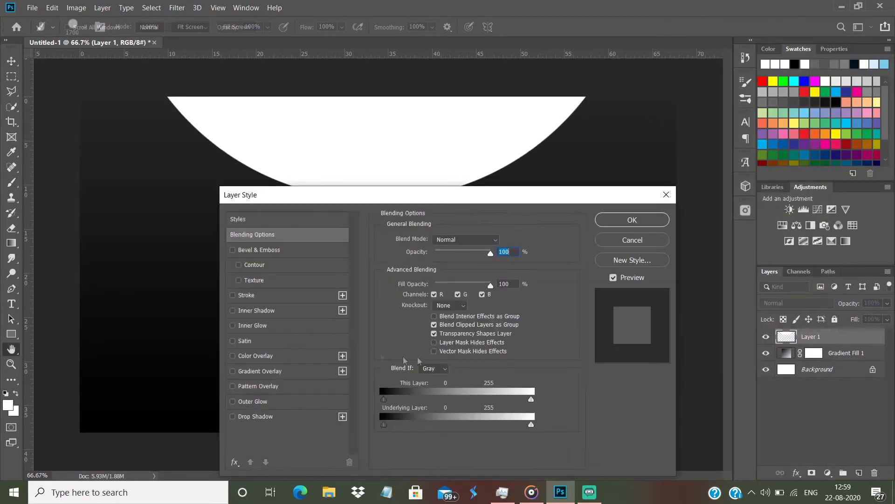
left_click(259, 371)
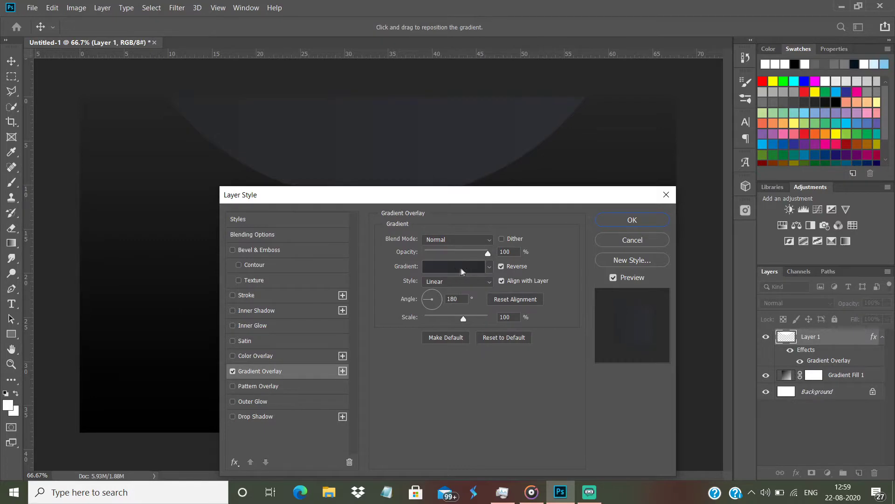
left_click(468, 267)
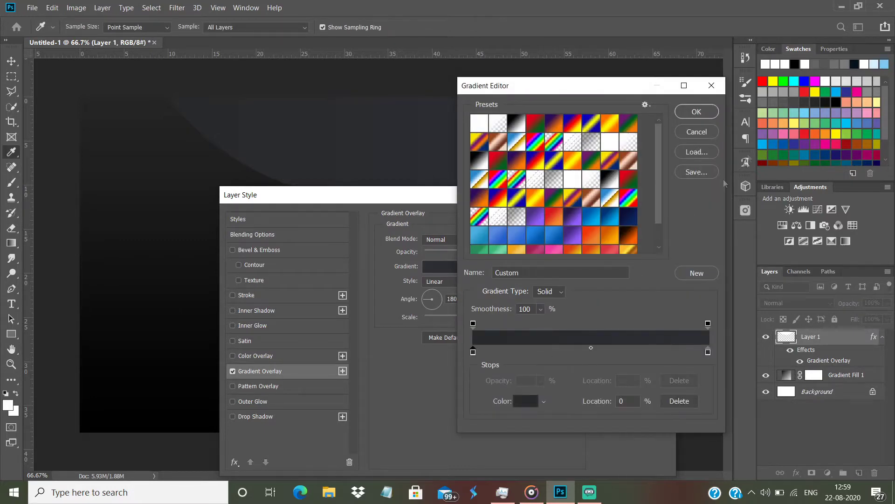
left_click(519, 401)
left_click(817, 99)
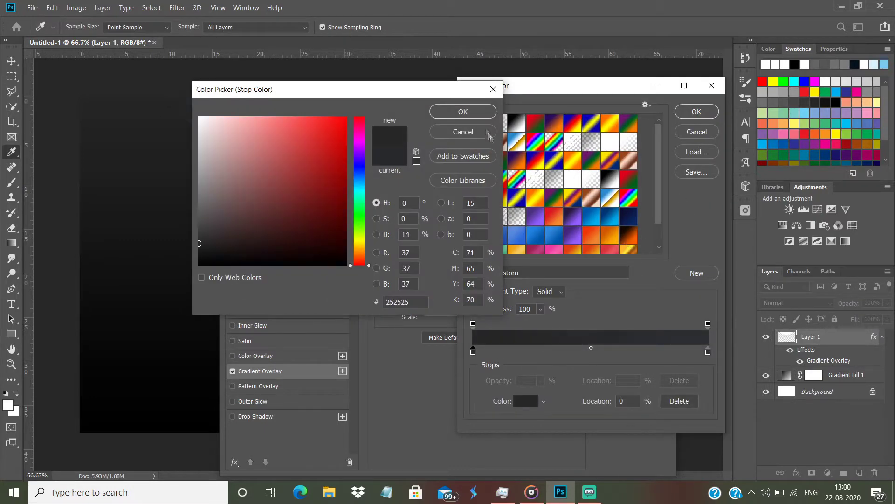
left_click(461, 112)
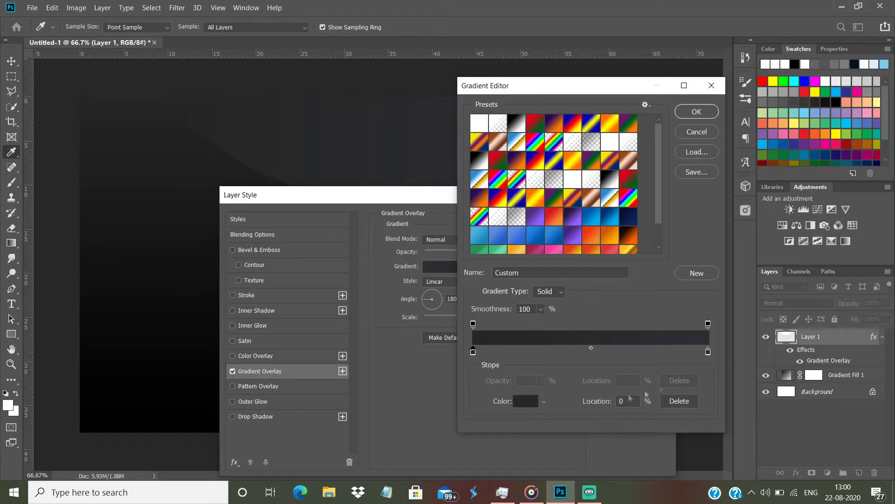
Set the overlay gradient's end stop to grey 363636 and apply the layer style
double_click(709, 352)
left_click(818, 99)
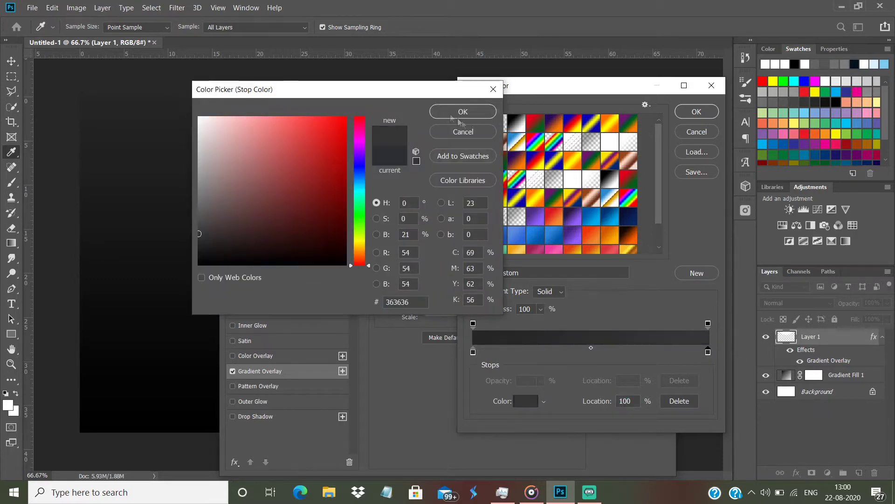
left_click(465, 112)
left_click(697, 111)
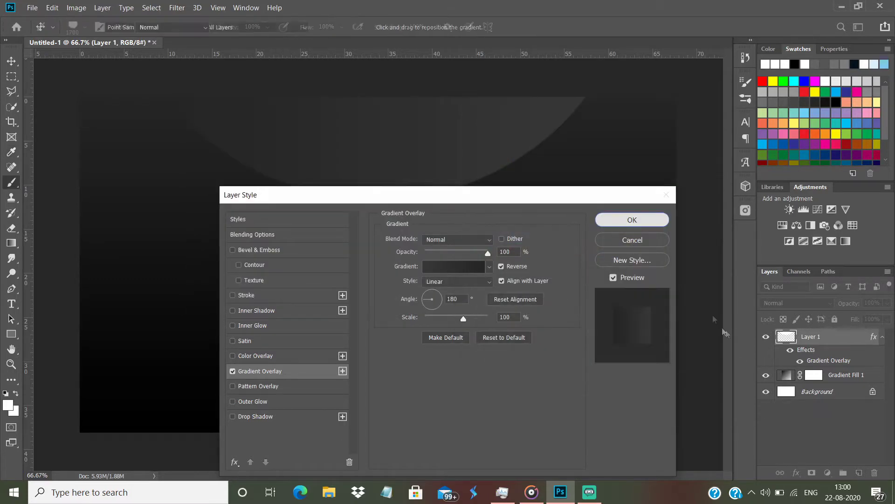
left_click(632, 220)
Darken the end stop of the Gradient Fill 1 background gradient to near-black and apply it
double_click(787, 374)
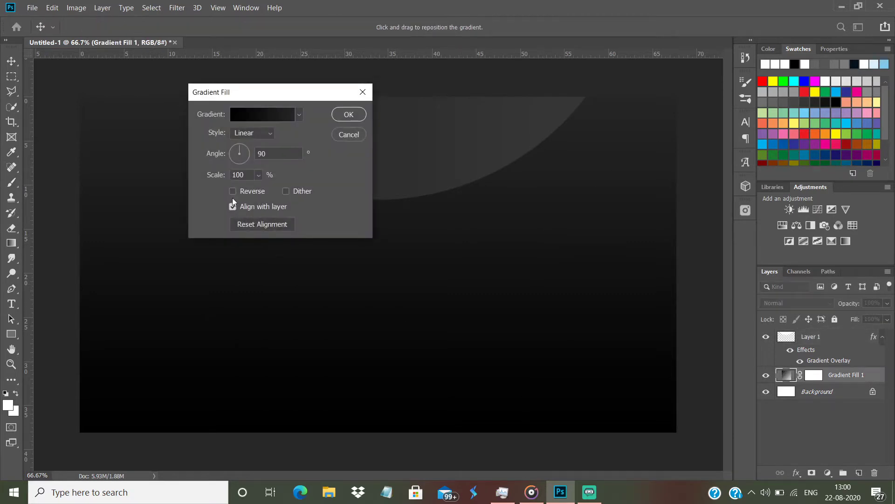
left_click(253, 115)
double_click(709, 353)
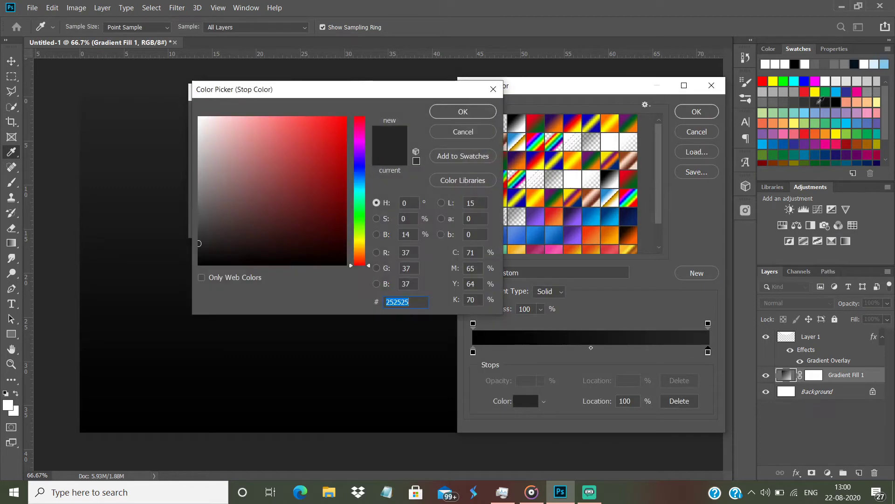
left_click(470, 114)
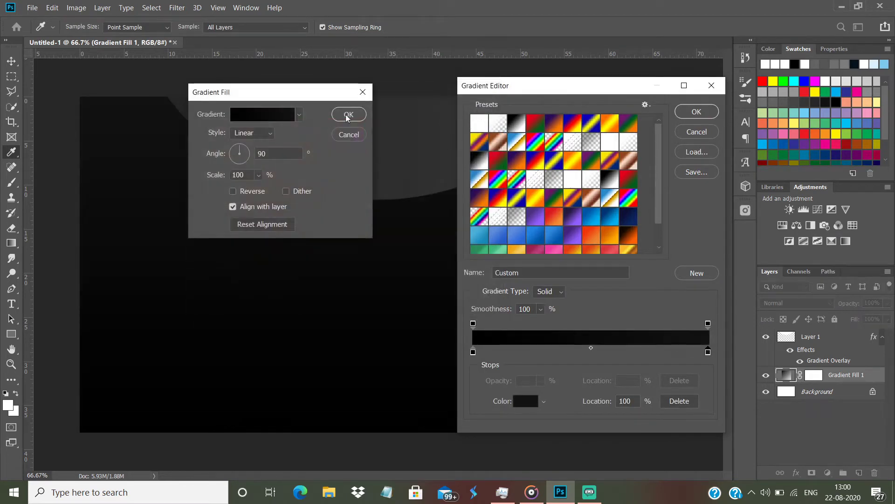
left_click(696, 111)
left_click(349, 114)
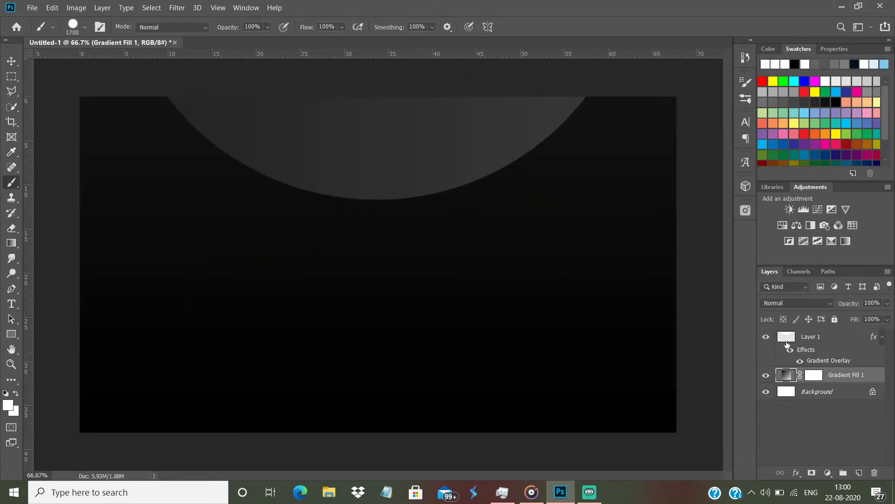
Reopen the circle's Gradient Overlay and set the gradient's start stop to near-black 111111
left_click(812, 364)
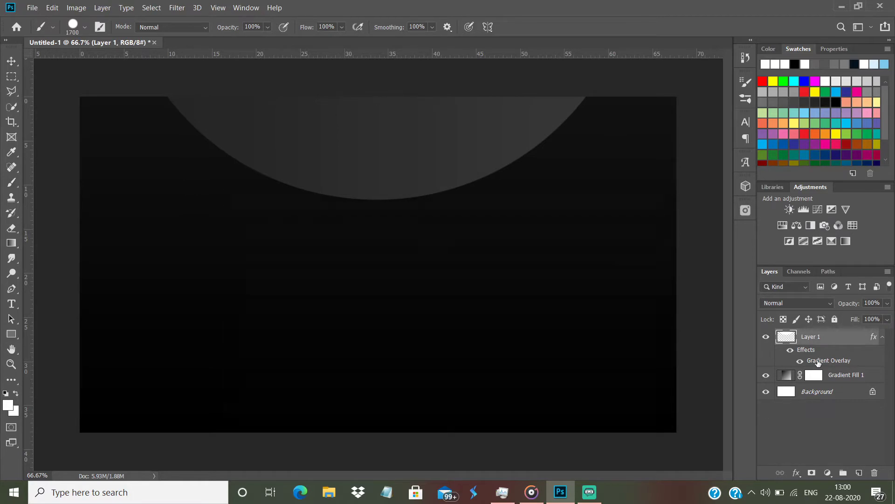
double_click(818, 361)
left_click(455, 268)
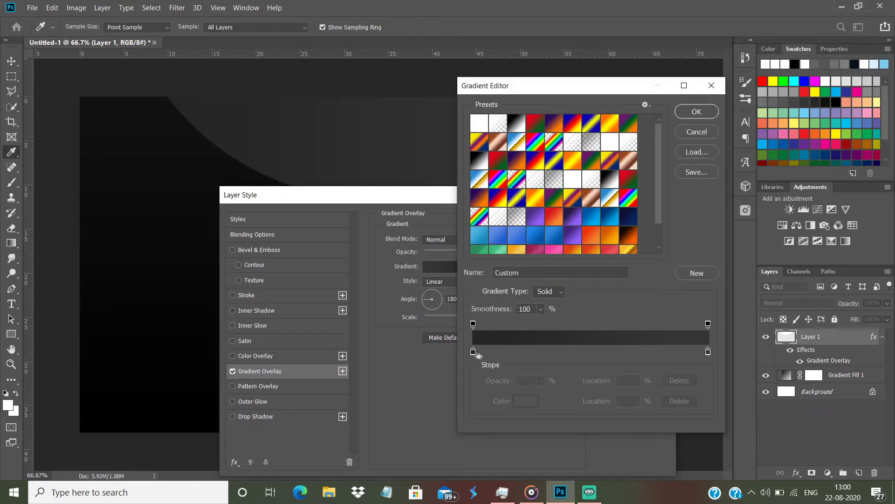
double_click(473, 353)
left_click(827, 102)
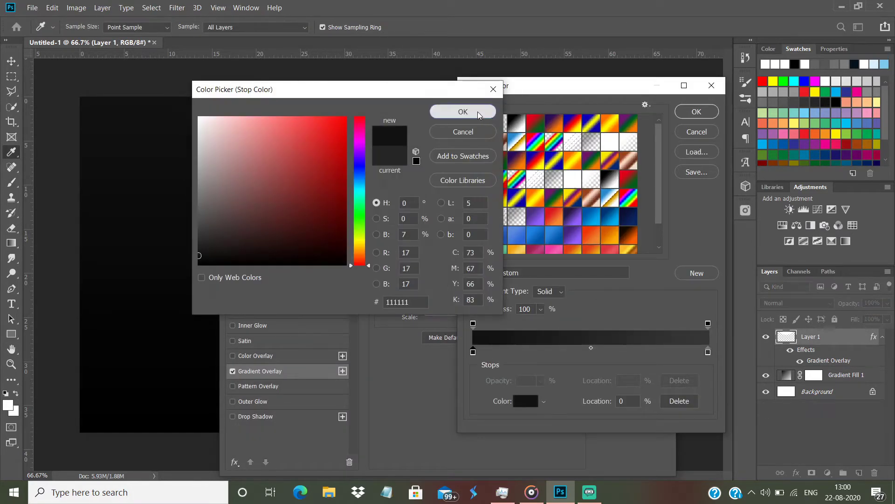
left_click(477, 113)
Set the overlay gradient's end stop to a darker grey and apply the layer style to the circle
double_click(708, 352)
left_click(464, 110)
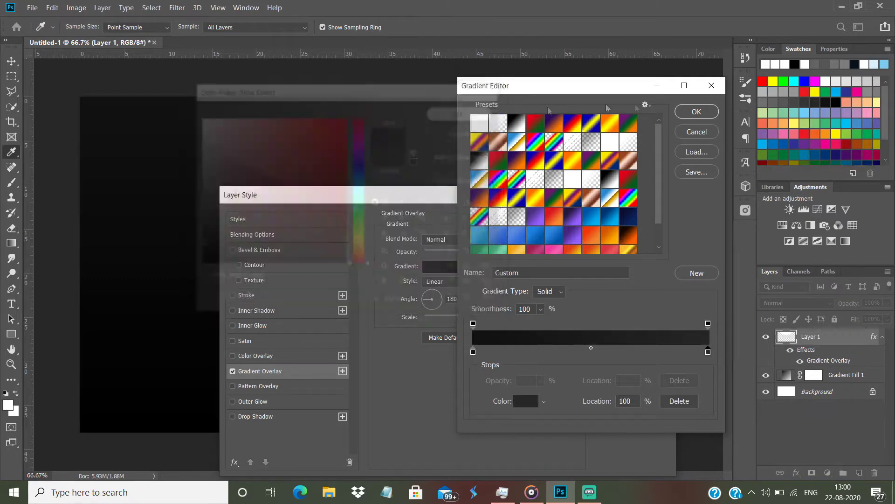
left_click(696, 111)
left_click(629, 222)
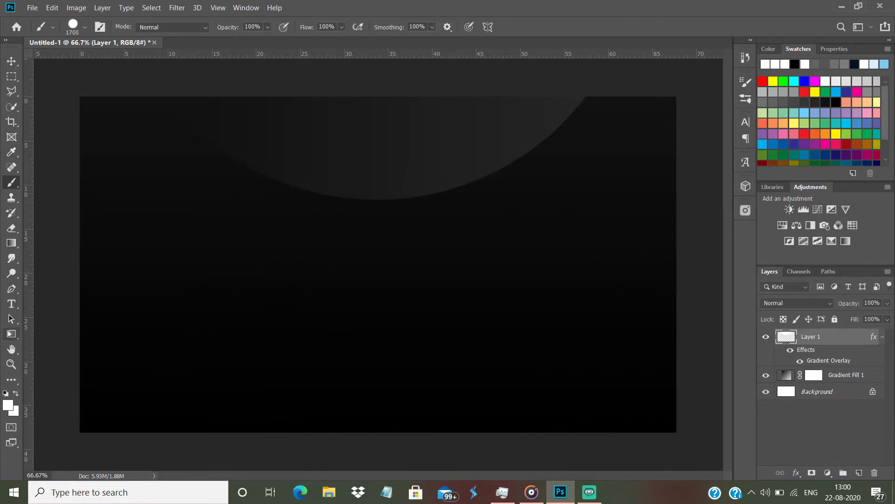
Align the circle's layer to the horizontal centre of the Background layer
left_click(11, 335)
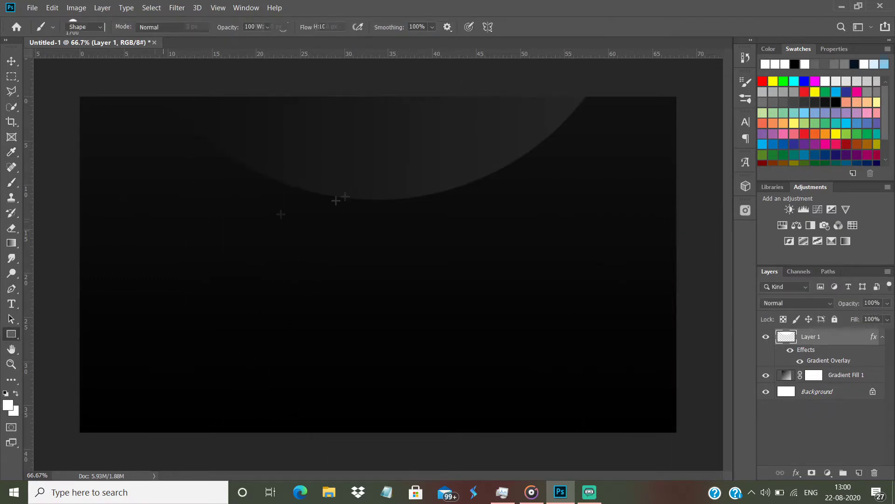
left_click(814, 391)
left_click(12, 61)
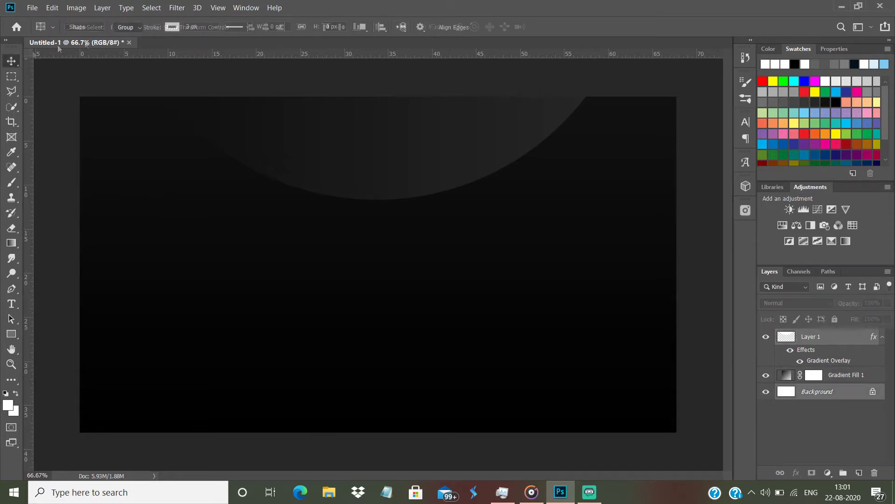
left_click(811, 337)
Create a 1700 × 80 px rectangle shape across the canvas, then set its height to 75 px
left_click(11, 334)
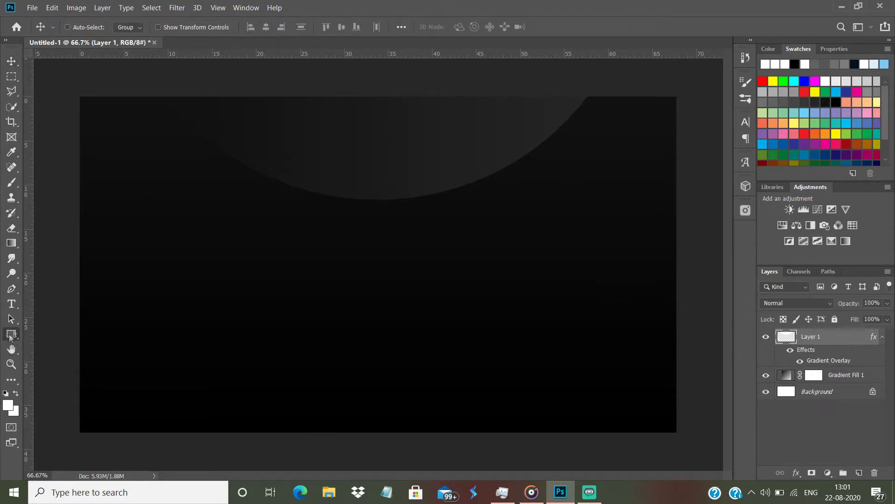
left_click(136, 190)
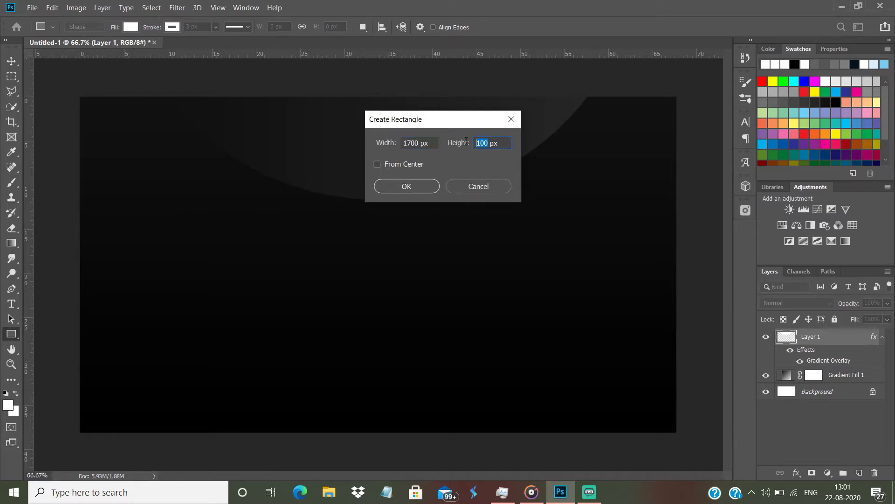
type("80")
left_click(406, 186)
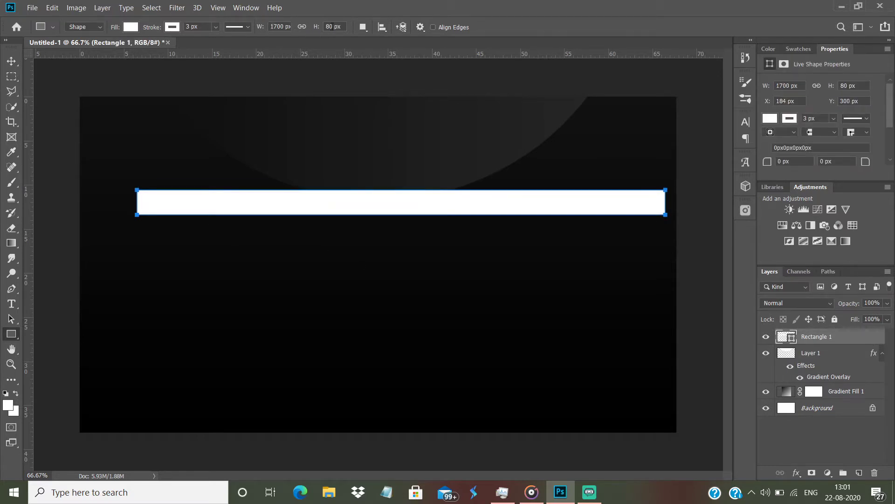
type("75")
key("Return")
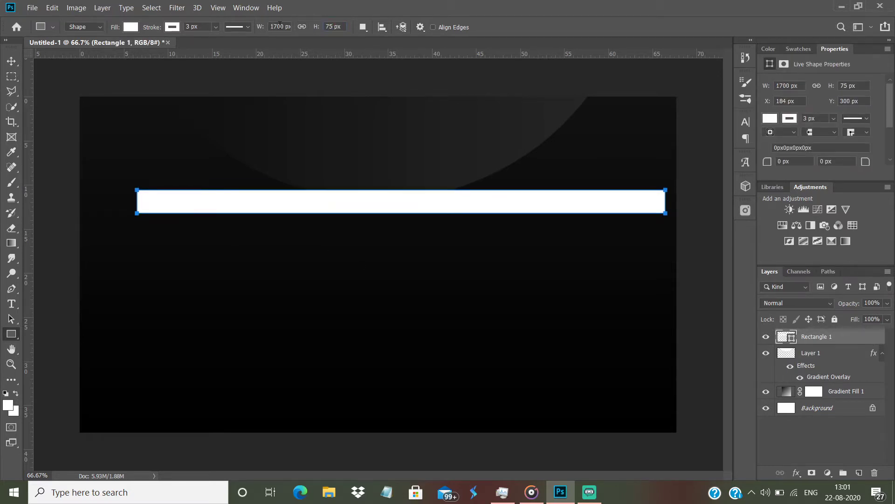
left_click(279, 26)
Fill the rectangle with orange and remove its stroke
left_click(131, 27)
left_click(132, 149)
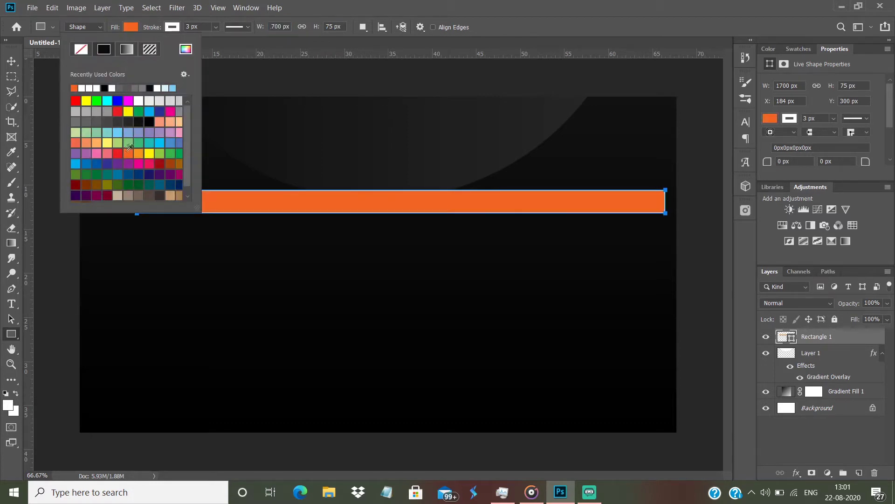
left_click(172, 27)
left_click(127, 49)
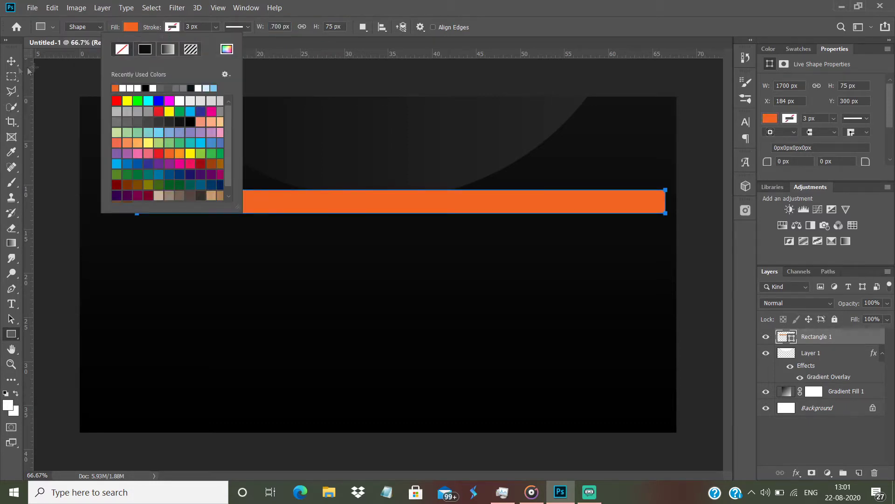
Centre the orange rectangle horizontally on the Background layer
left_click(11, 60)
left_click(831, 408, "ctrl")
left_click(266, 26)
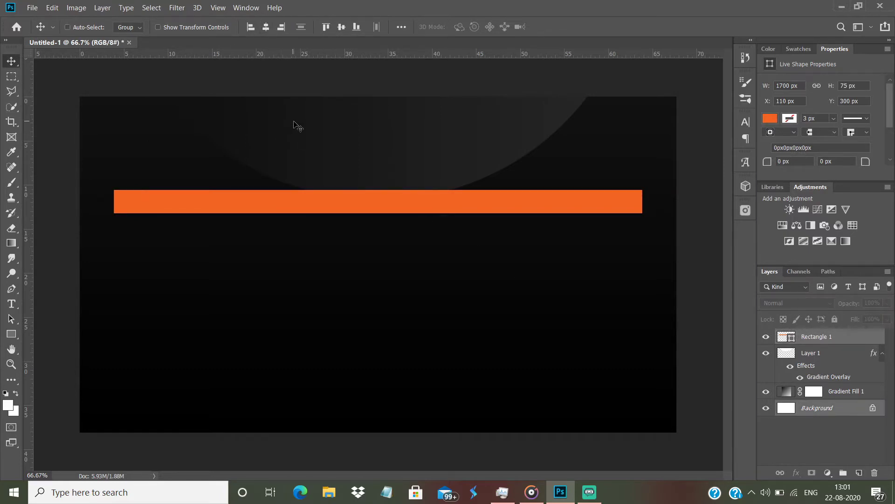
Try a height of 65 px for the orange rectangle
left_click(12, 334)
type("65")
key("Return")
key("v")
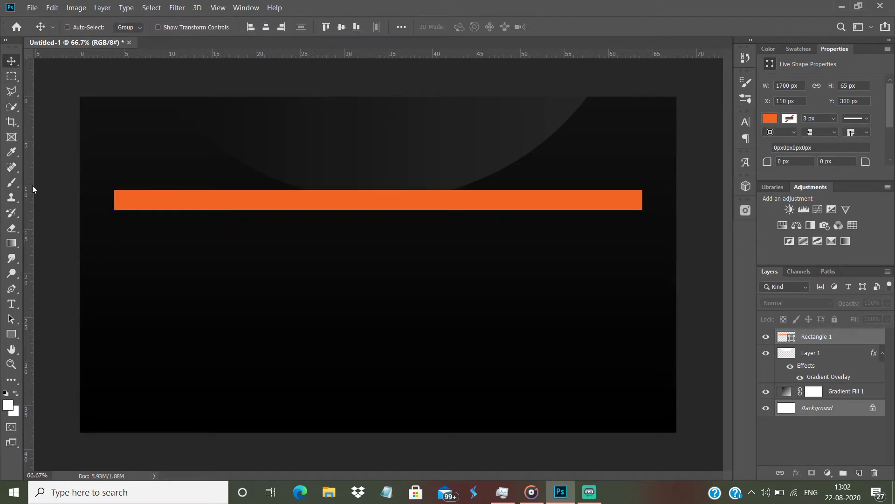
Set the orange rectangle's height to 70 px
left_click(10, 336)
type("70")
key("Return")
left_click(17, 61)
Create an unfilled copy of the orange rectangle with a white stroke, placed directly beneath the original
left_click_drag(822, 348, 860, 472)
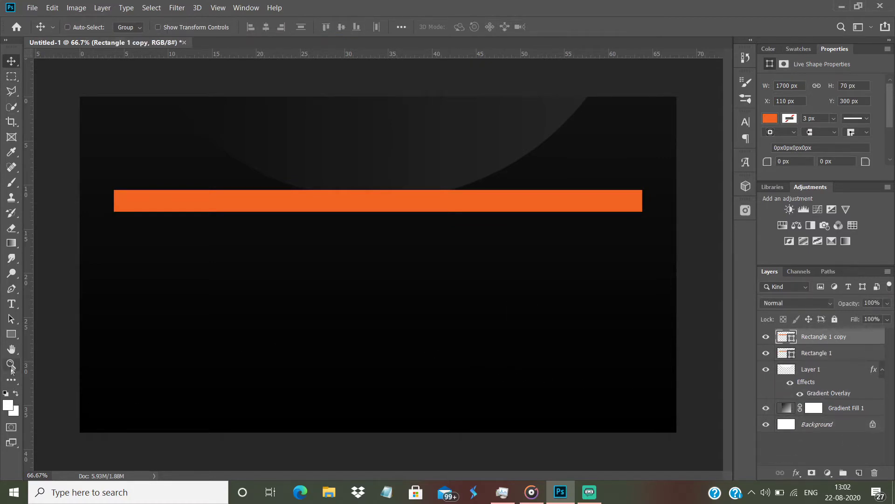
left_click(11, 334)
left_click(172, 26)
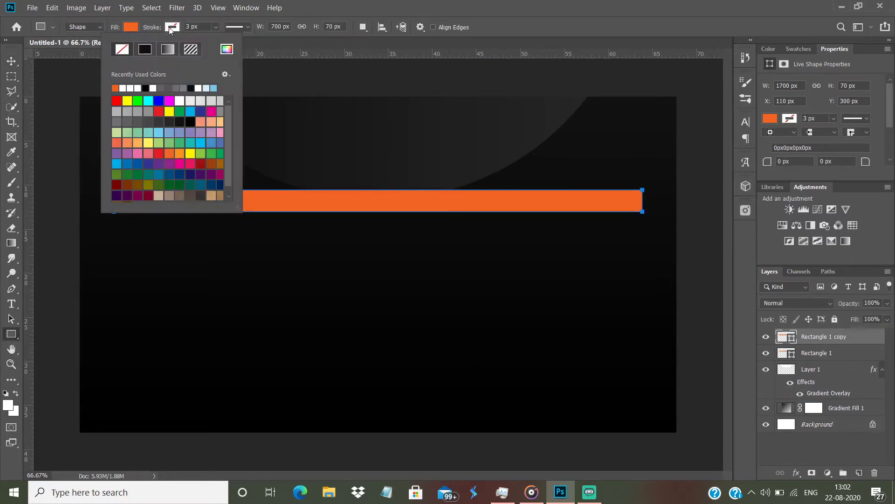
left_click(180, 99)
left_click(132, 27)
left_click(81, 49)
key("v")
left_click_drag(208, 208, 208, 229)
Give the original orange rectangle a white stroke and a slightly muted red fill
left_click(804, 356)
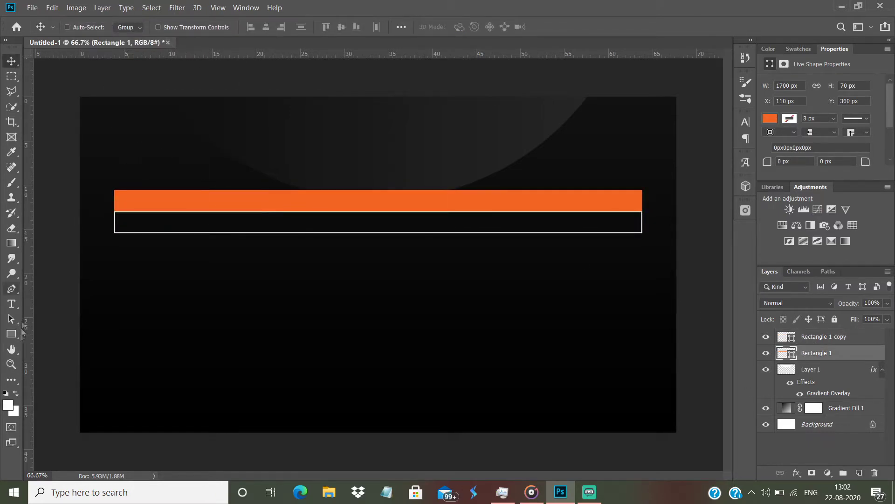
key("u")
left_click(131, 27)
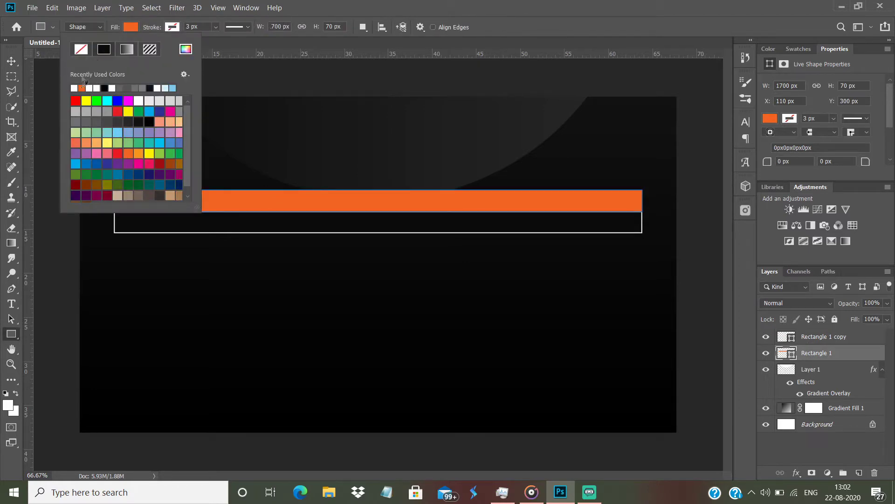
left_click(172, 26)
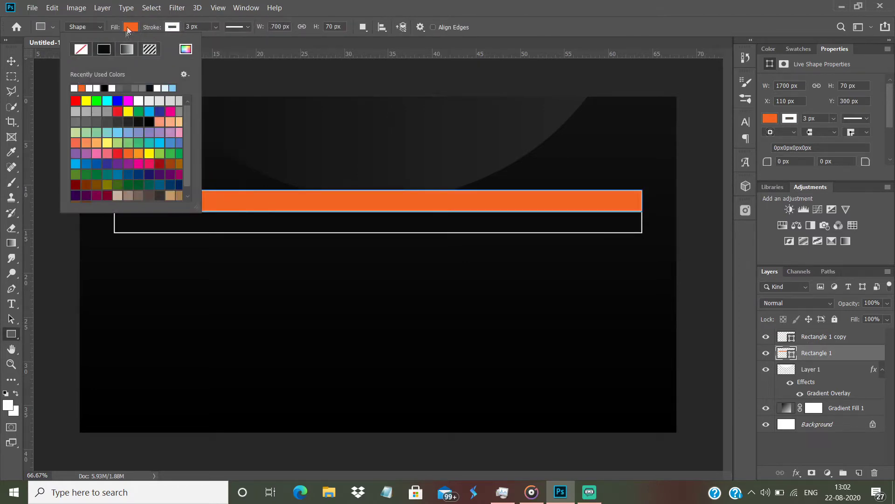
left_click(75, 101)
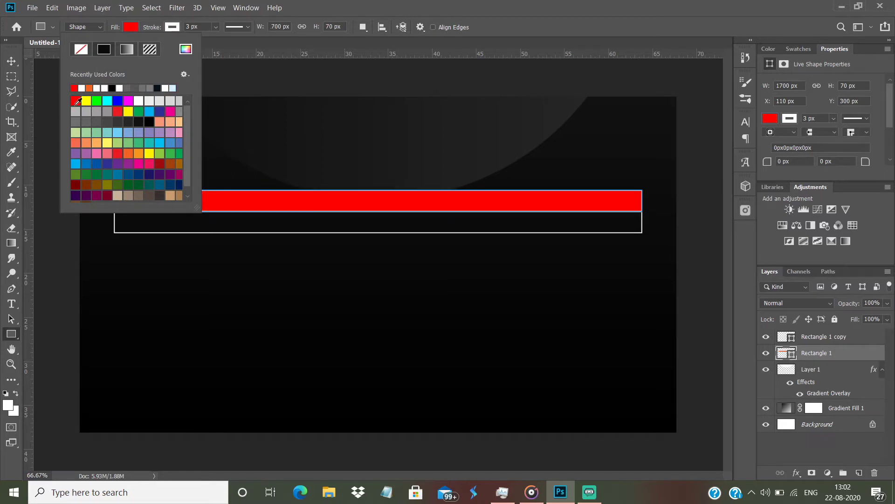
left_click(188, 51)
left_click(321, 133)
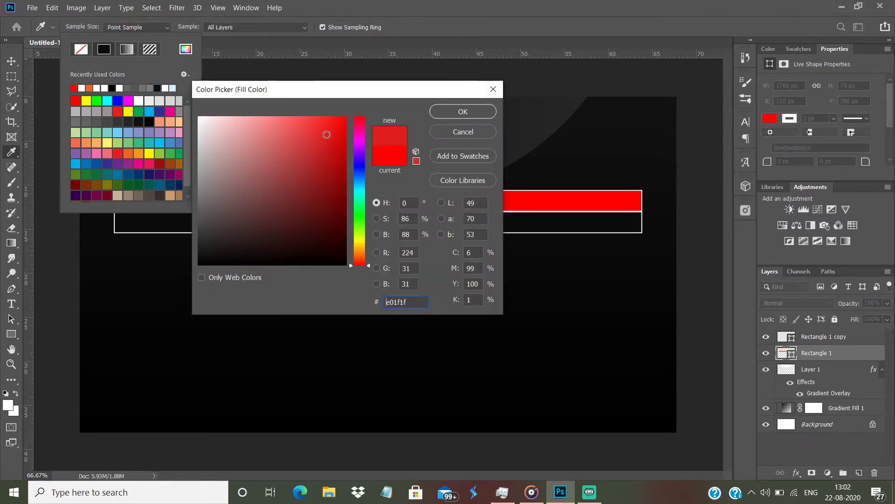
left_click(463, 111)
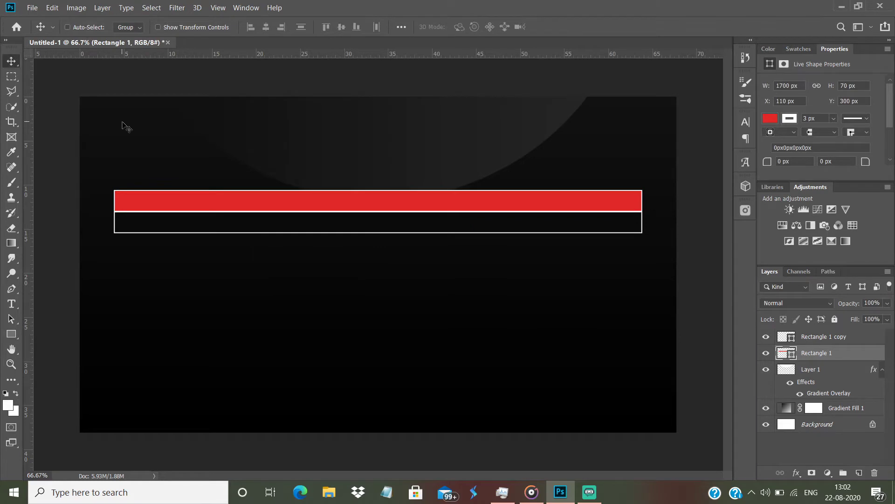
Duplicate the outlined row and nudge the original outlined row up to overlap the red bar's lower border
key("ctrl+plus")
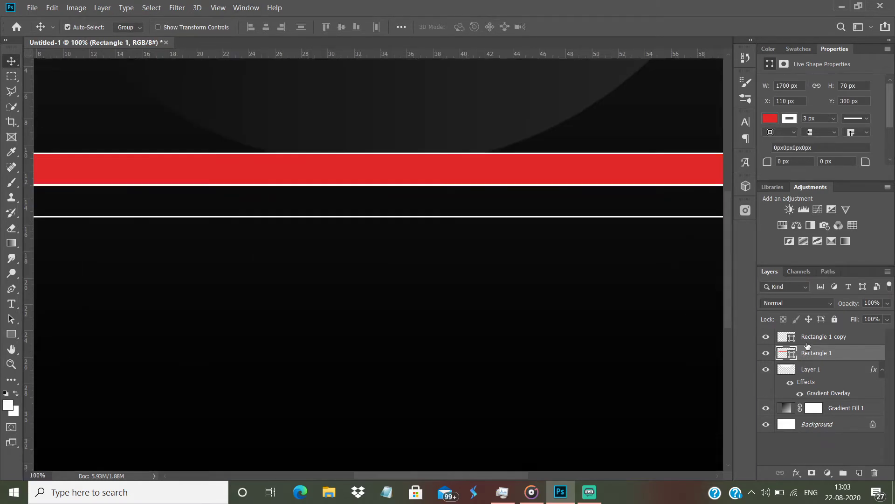
left_click_drag(483, 477, 452, 481)
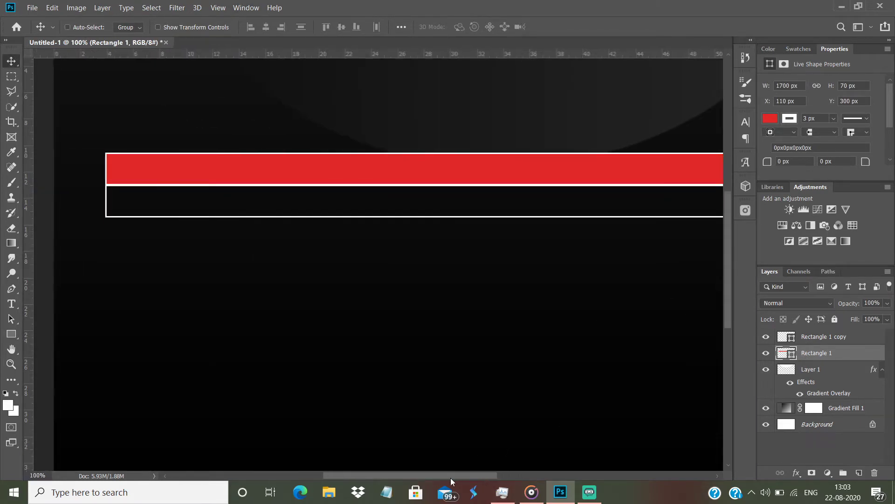
left_click(820, 344)
left_click_drag(829, 343, 859, 473)
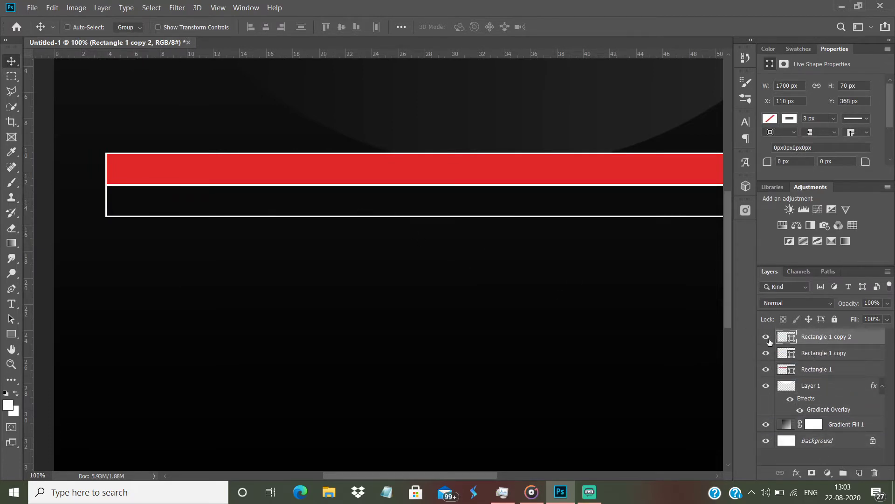
left_click(766, 337)
left_click(820, 353)
key("Up")
left_click(766, 337)
Place the duplicated outlined row directly below the first one, with their shared borders overlapping
left_click(830, 337)
left_click_drag(273, 292, 288, 336)
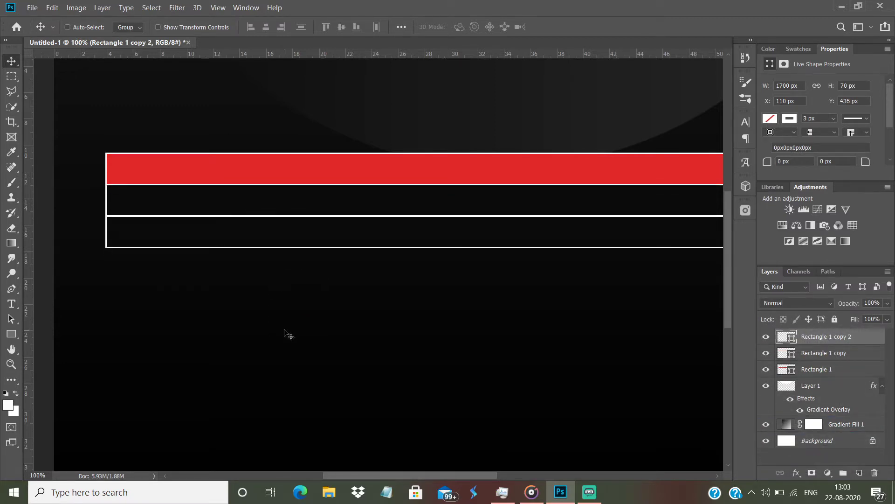
key("Up")
Duplicate the two outlined rows and place the copies directly below them
left_click(814, 358, "shift")
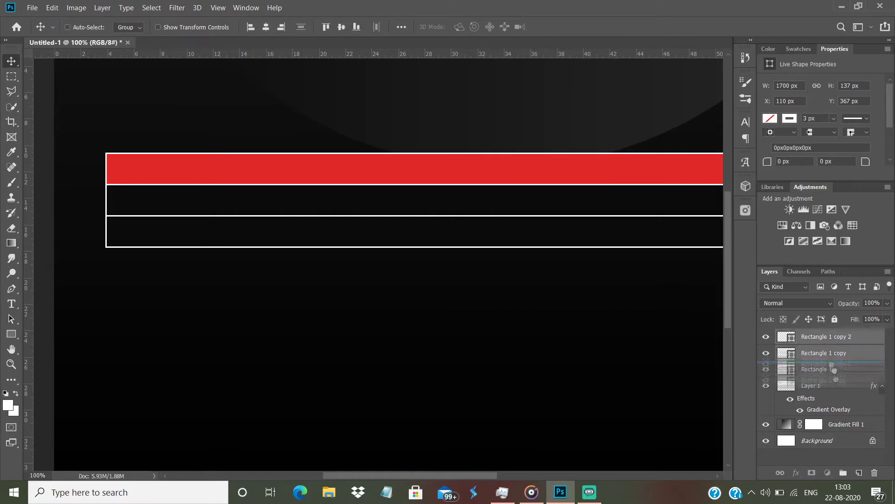
key("ctrl+j")
left_click_drag(337, 234, 344, 292)
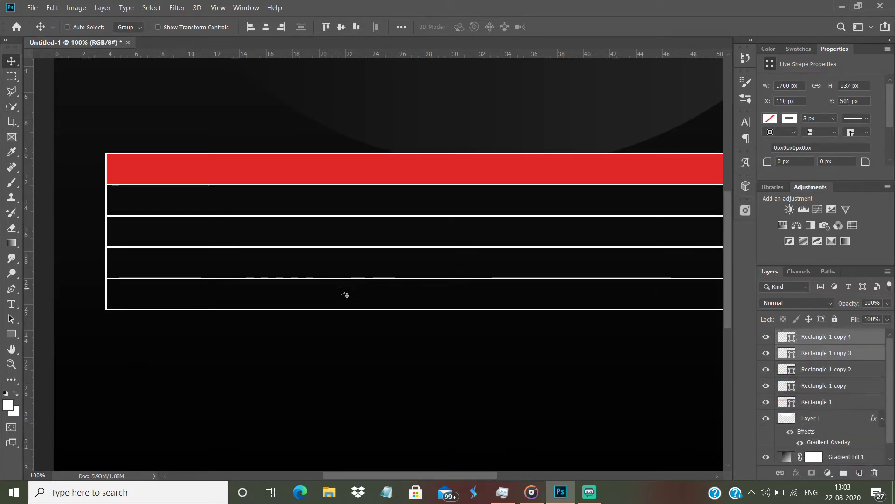
Duplicate all four outlined rows and stack the copies directly beneath them
left_click(814, 390, "shift")
key("ctrl+j")
left_click_drag(390, 218, 393, 332)
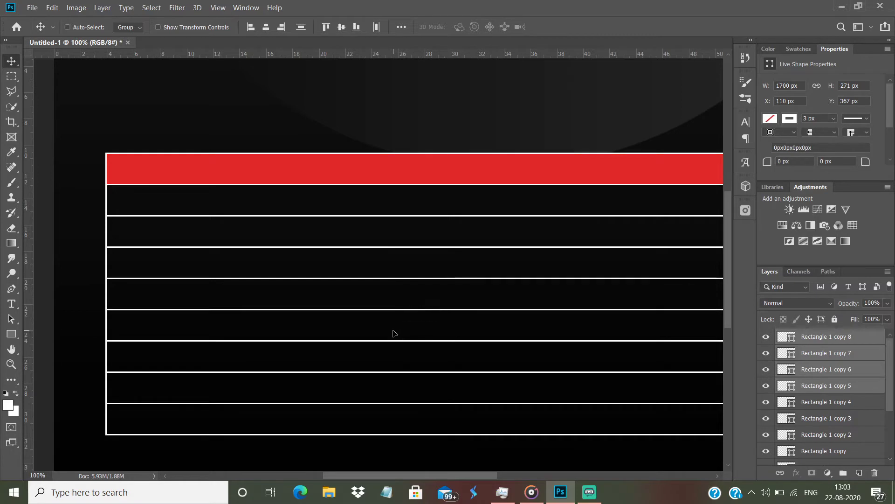
scroll(344, 270, "down", 3)
scroll(499, 294, "up", 3)
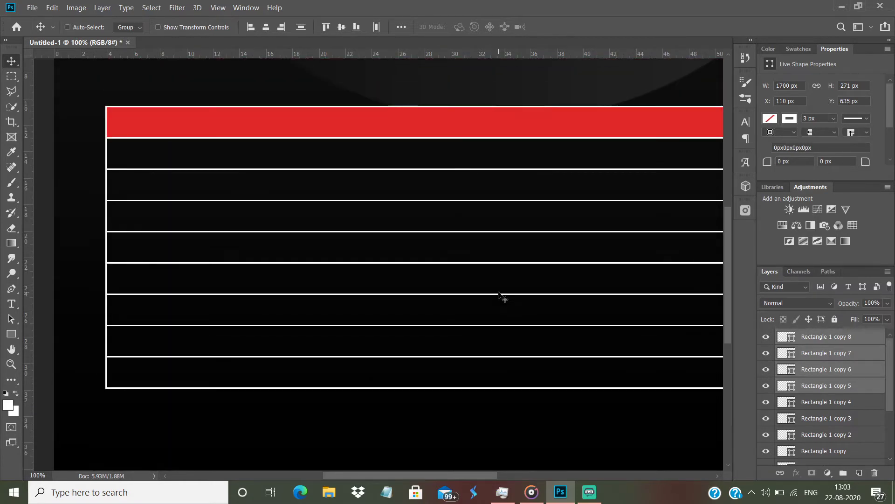
key("ctrl+minus")
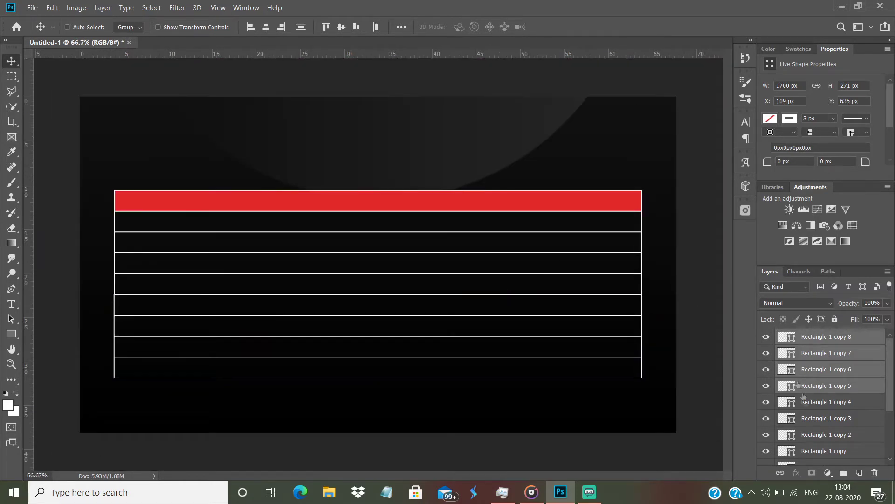
Duplicate the two lowest rows and move the copies to the bottom of the stack
left_click(820, 338)
left_click(817, 353, "shift")
key("Down")
key("Down")
key("Down")
key("Down")
key("Down")
key("Down")
key("Down")
key("Down")
key("Down")
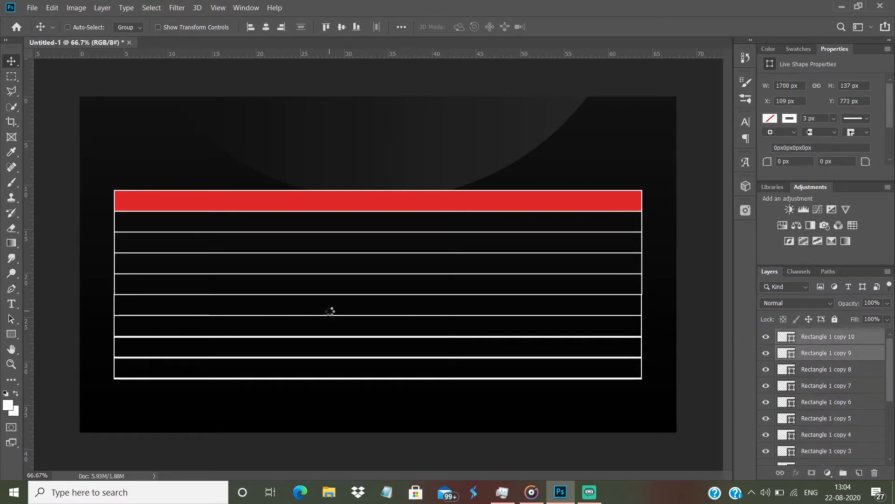
left_click_drag(308, 348, 310, 391)
Nudge the two new bottom rows vertically until their top border overlaps the row above
key("ctrl+plus")
key("ctrl+plus")
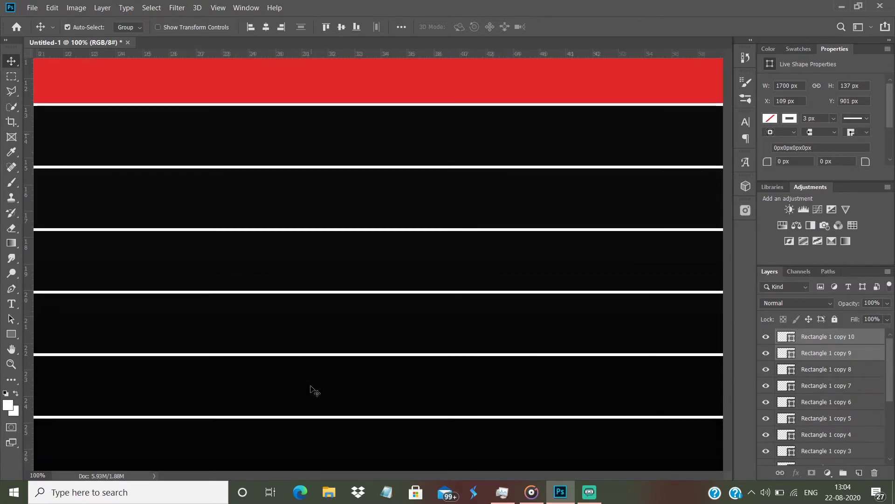
scroll(310, 465, "left", 5)
scroll(310, 465, "down", 10)
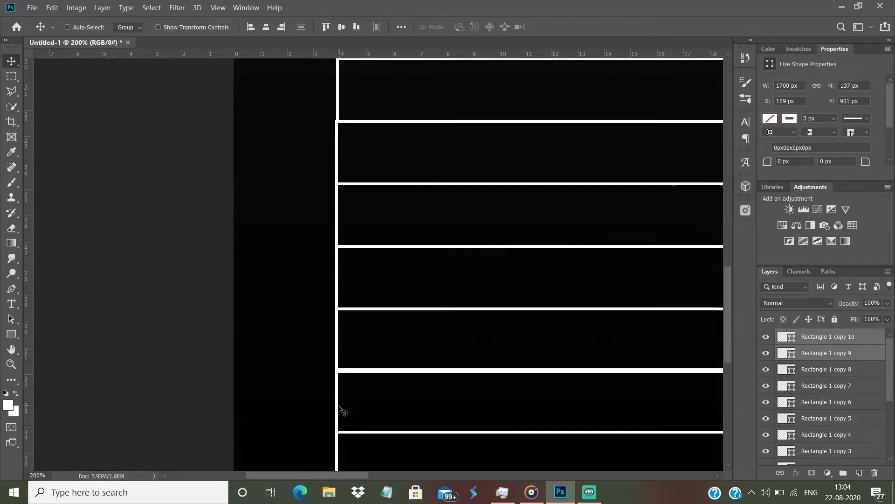
key("Down")
key("Down")
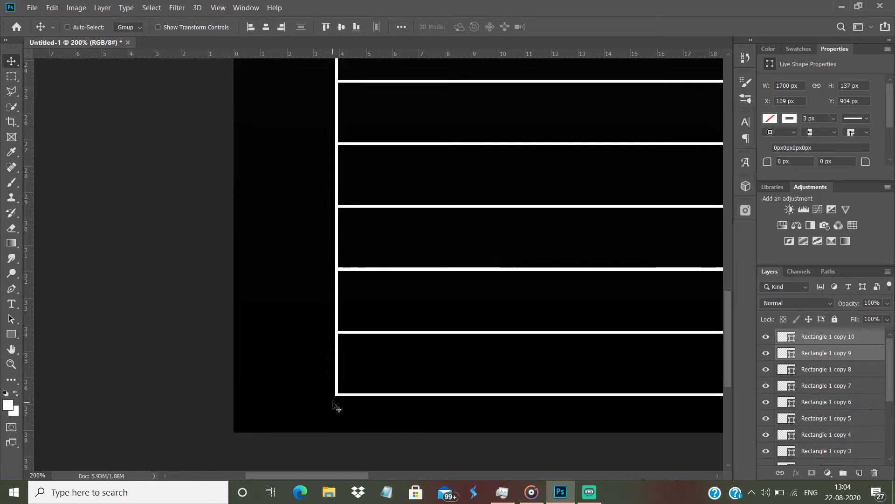
Centre all the table row layers horizontally on the Background layer
scroll(836, 434, "down", 3)
left_click(835, 451, "shift")
scroll(835, 457, "down", 3)
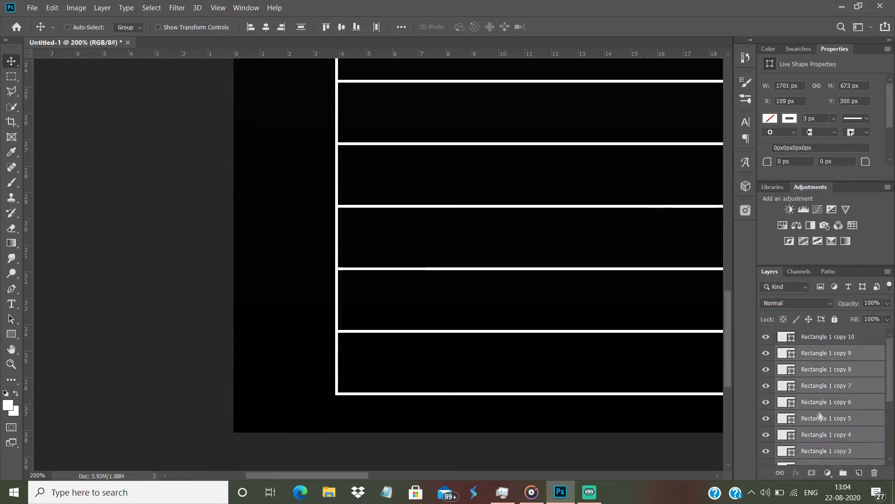
left_click(823, 461, "ctrl")
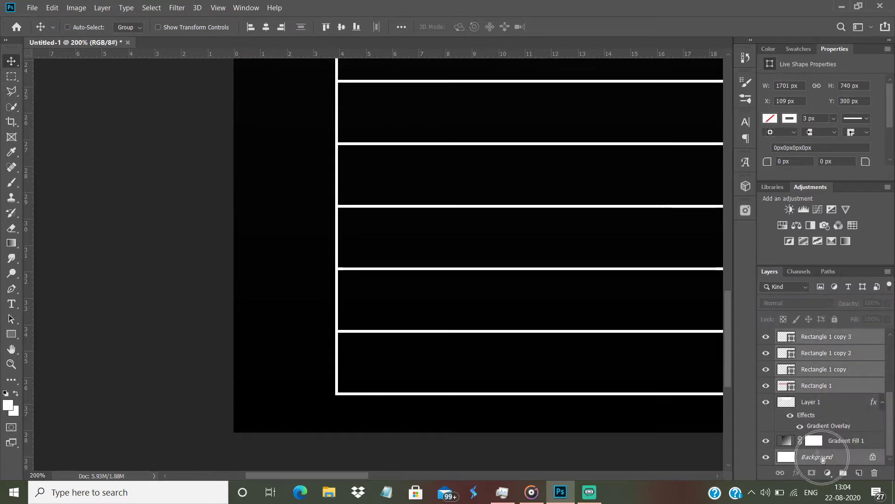
left_click(267, 26)
key("ctrl+0")
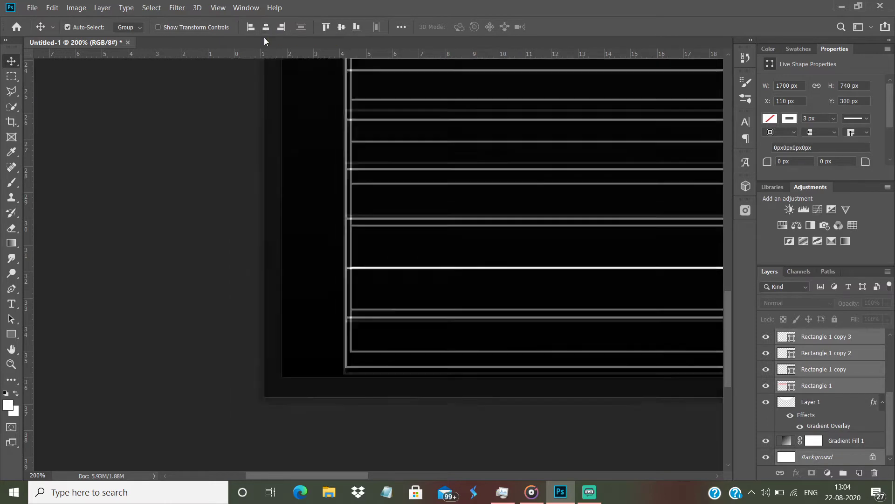
Group all the row layers under the name Table and move the group slightly higher on the canvas
left_click(824, 385)
scroll(826, 378, "up", 5)
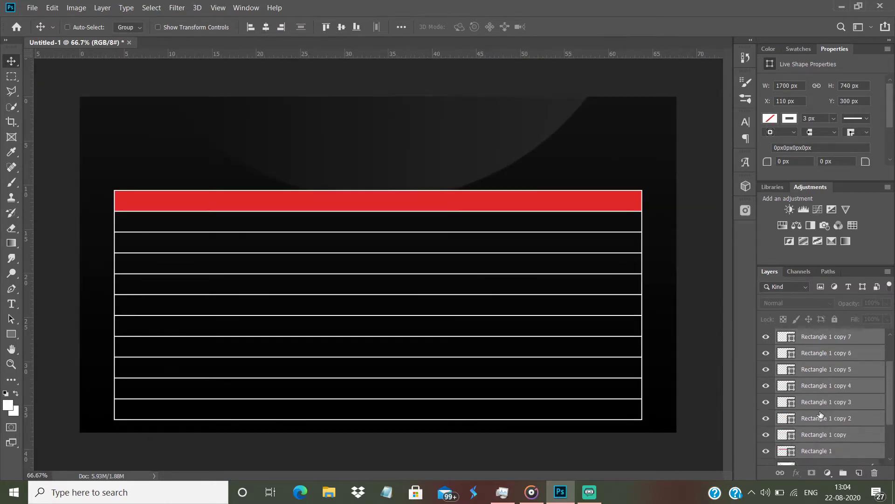
left_click(825, 337, "shift")
key("ctrl+g")
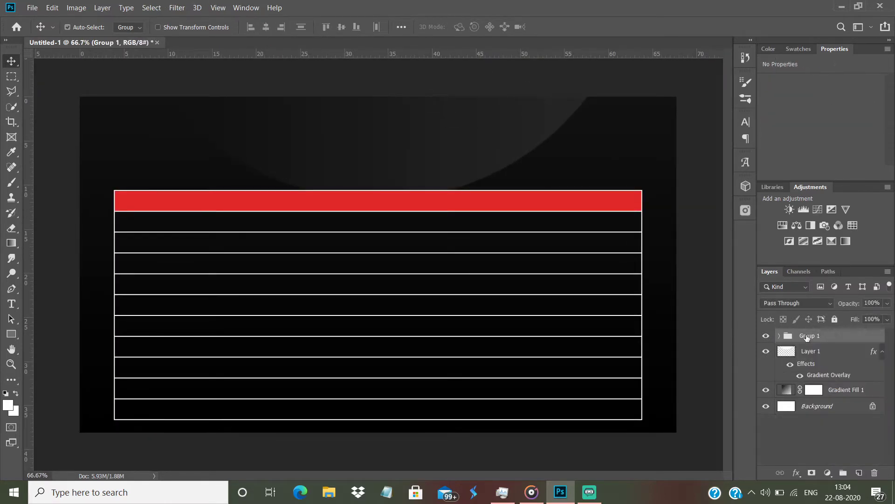
left_click(804, 336)
type("Table")
key("Return")
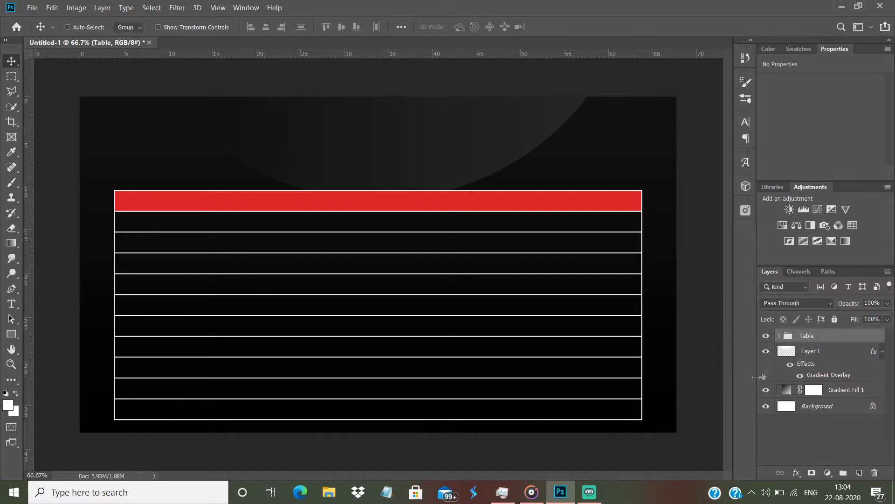
left_click_drag(434, 337, 440, 317)
Draw a vertical white line of 3 px weight and 737 px height through the table, positioned to form a narrow first column
right_click(11, 334)
left_click(47, 367)
right_click(11, 334)
left_click(47, 378)
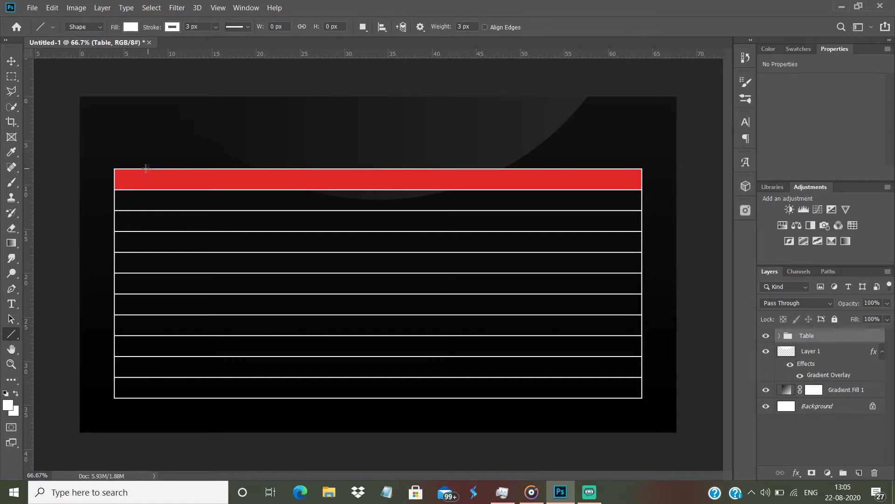
key("ctrl+plus")
mouse_move(180, 212)
left_mouse_down()
mouse_move(276, 86)
mouse_move(268, 144)
mouse_move(274, 413)
left_mouse_up()
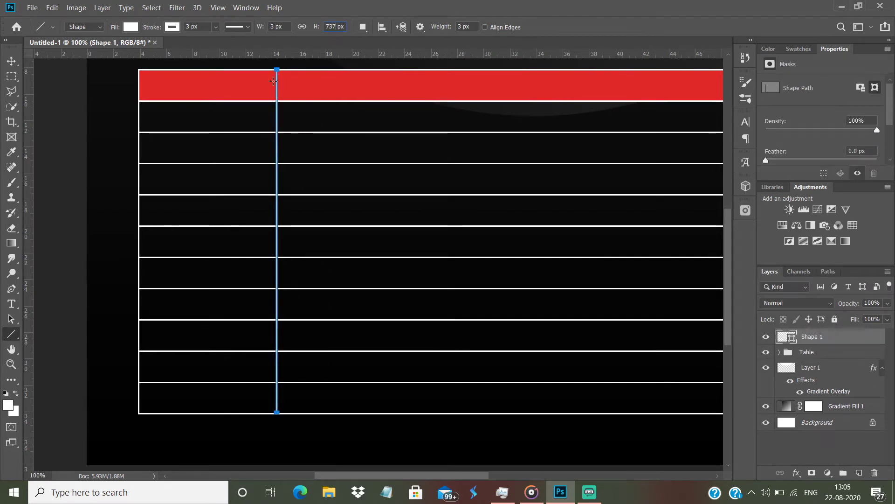
left_click(11, 61)
left_click_drag(392, 257, 308, 259)
Duplicate the vertical line and move the copy near the table's right edge to form a narrow last column
left_click_drag(825, 337, 859, 473)
key("ctrl+minus")
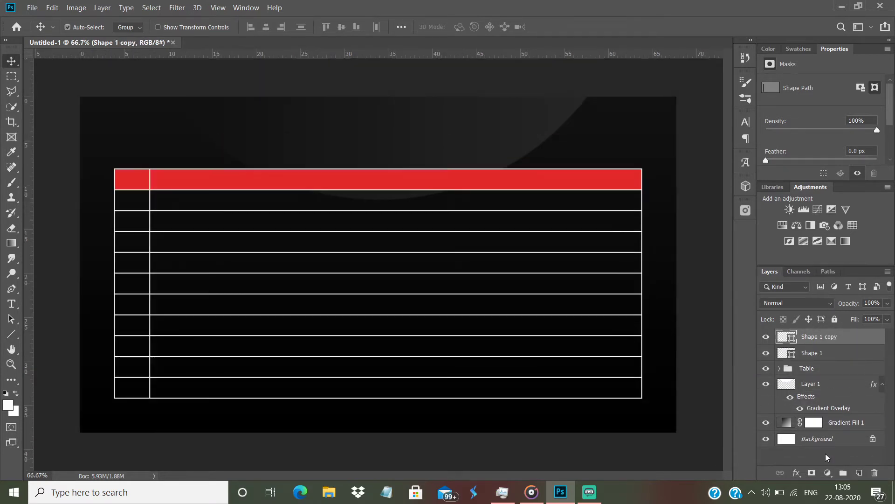
left_click_drag(191, 349, 633, 351)
left_click_drag(639, 350, 637, 349)
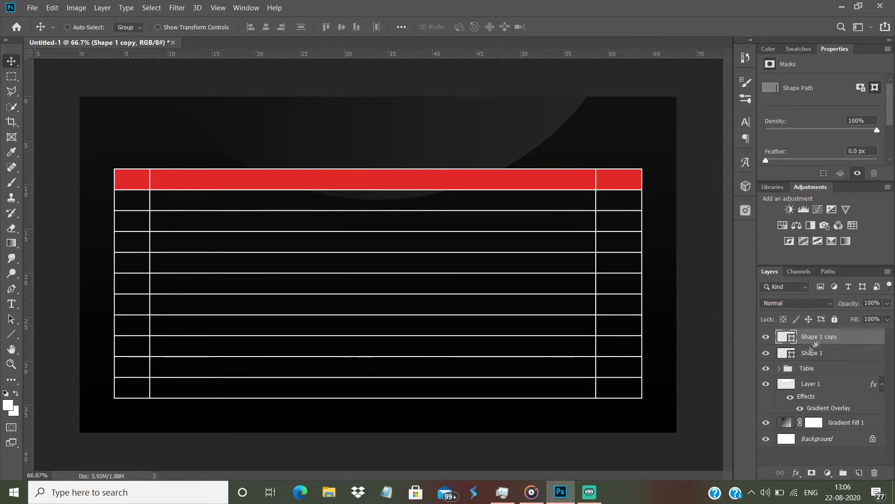
Duplicate the last column's divider four times, placing one copy on the table's right edge and three progressively further left
key("ctrl+j")
left_click_drag(685, 375, 731, 364)
left_click_drag(825, 352, 859, 473)
left_click_drag(683, 377, 636, 375)
left_click_drag(821, 354, 859, 472)
left_click_drag(664, 351, 609, 344)
left_click_drag(830, 356, 859, 472)
left_click_drag(625, 348, 566, 336)
Distribute the five copied divider lines evenly in the horizontal direction
left_click(821, 402)
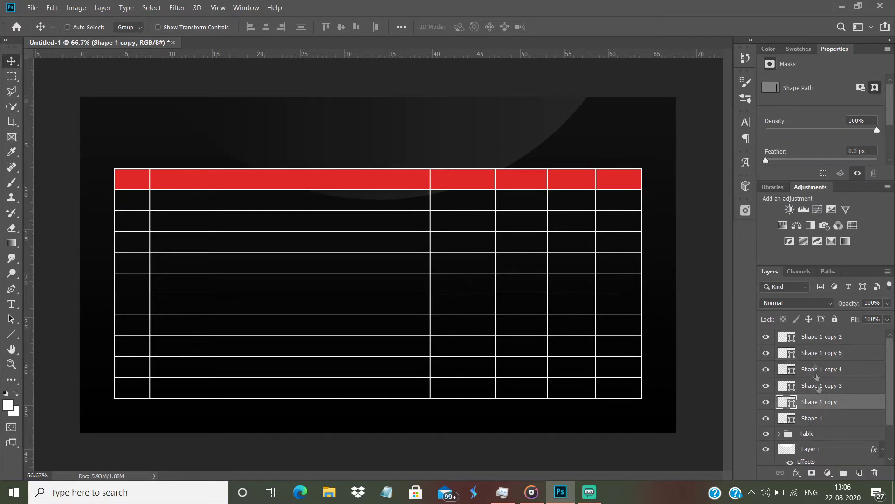
left_click(811, 337, "shift")
left_click(377, 26)
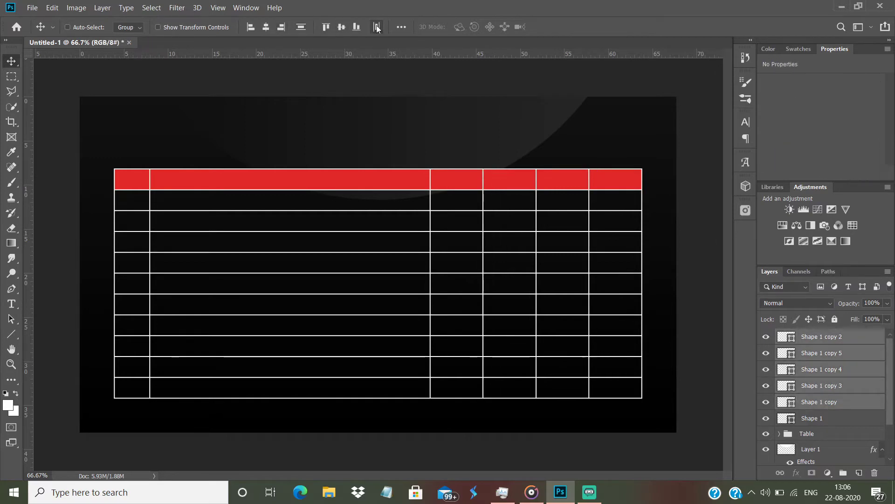
Delete the duplicate divider on the table's right edge and move the first column's divider slightly right to widen that column
left_click(819, 338)
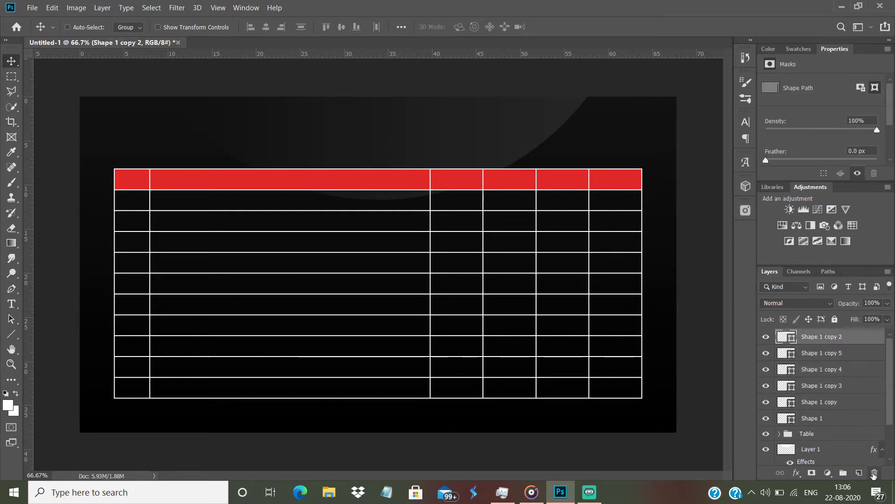
left_click(874, 473)
left_click(818, 402)
left_click_drag(319, 356, 327, 356)
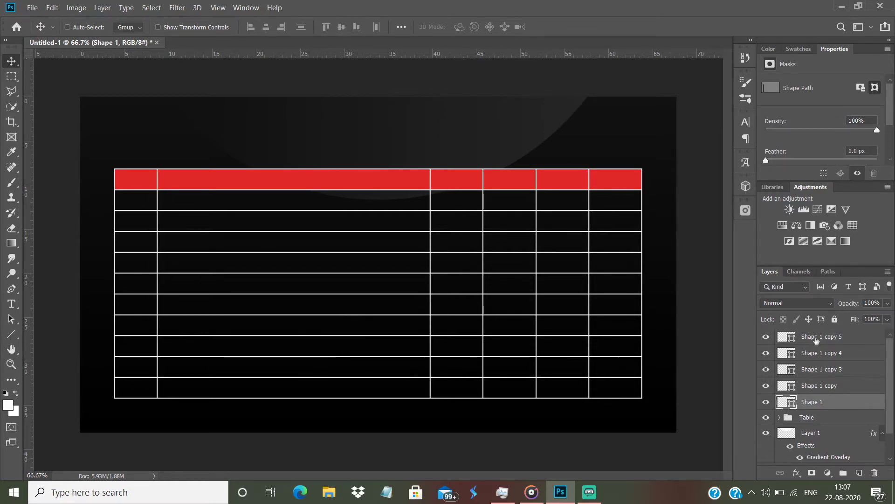
Move the five vertical divider layers into the Table group
left_click(817, 338, "shift")
left_click_drag(816, 337, 813, 418)
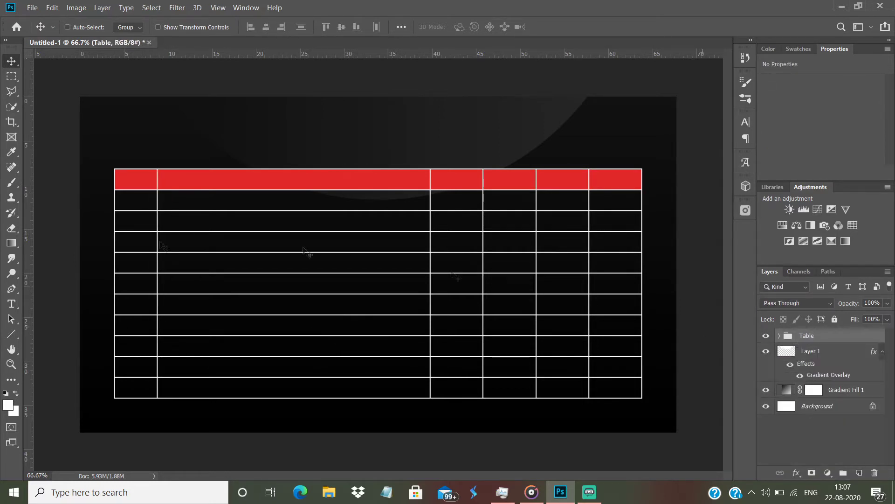
Add the text "#" in Oswald Regular, 24 pt, to the first cell of the red header row
left_click(11, 304)
left_click(135, 184)
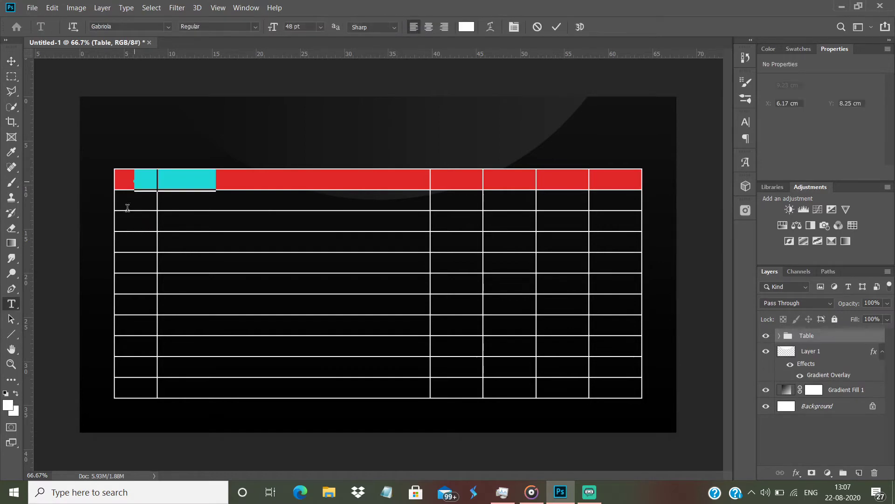
left_click(121, 27)
type("oswa")
key("Return")
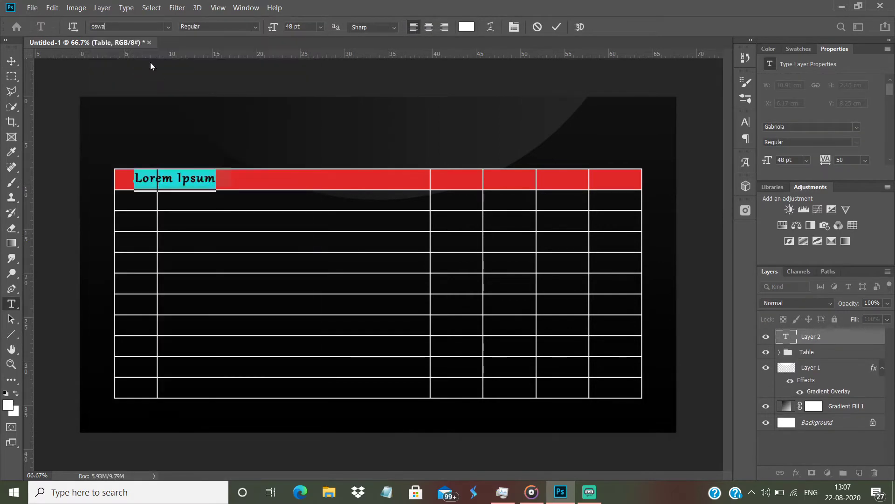
left_click(320, 27)
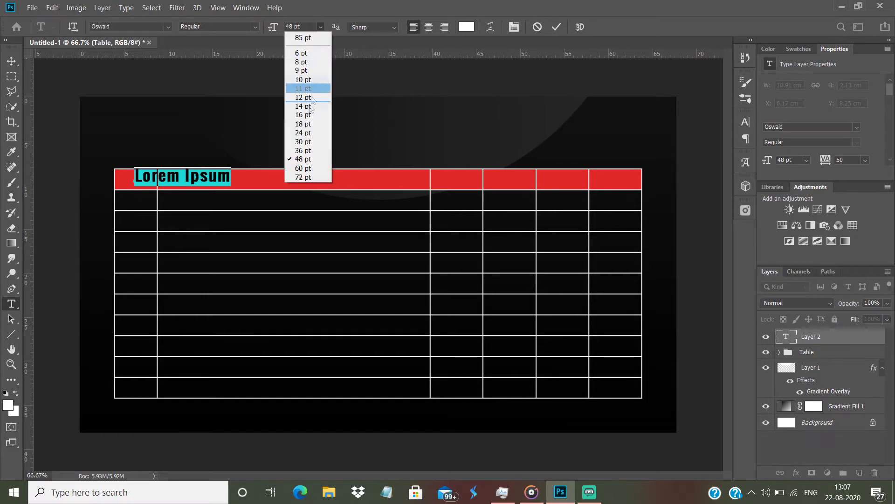
left_click(302, 134)
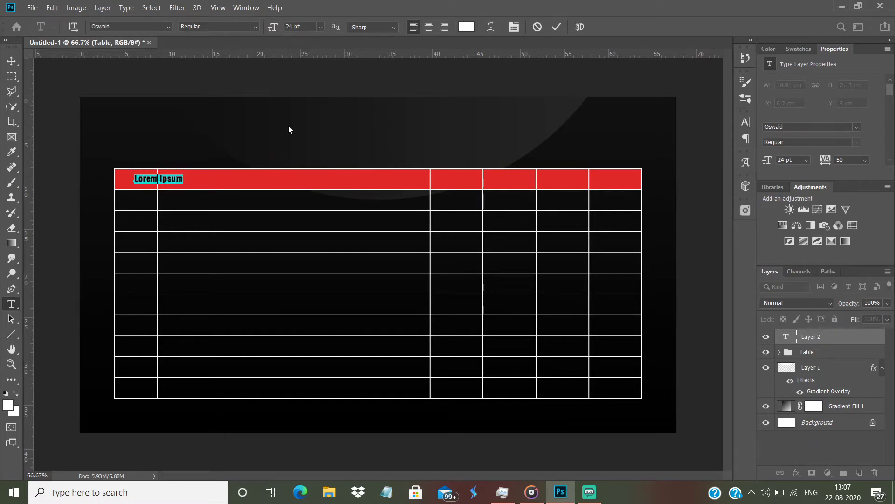
type("#")
key("ctrl+Return")
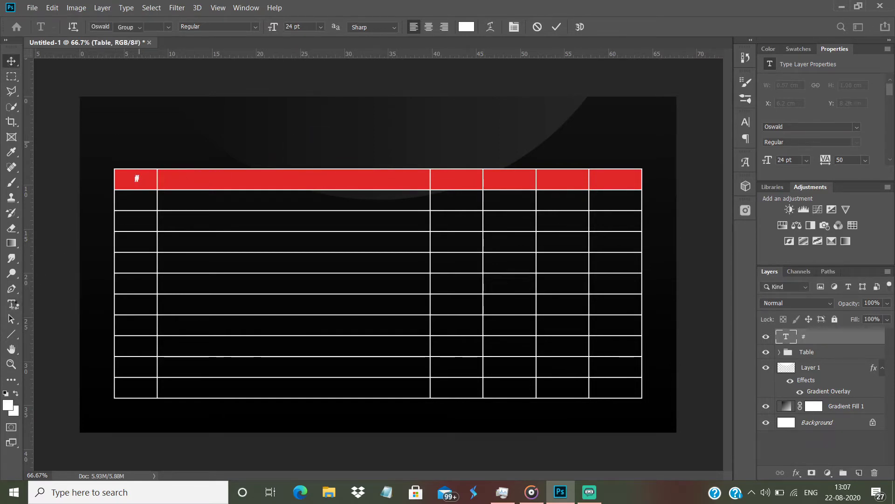
Replace the "#" text in the first header cell with "RANK"
left_click(12, 304)
double_click(136, 178)
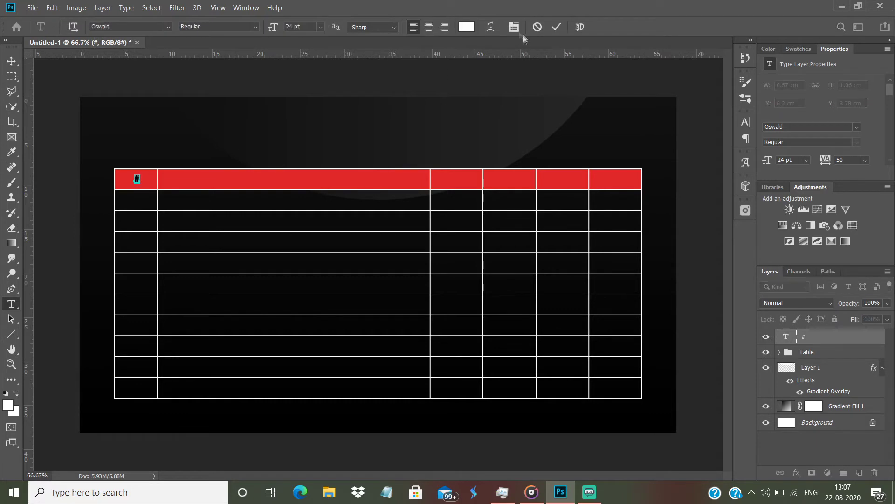
left_click(745, 121)
left_click(725, 145)
left_click(700, 152)
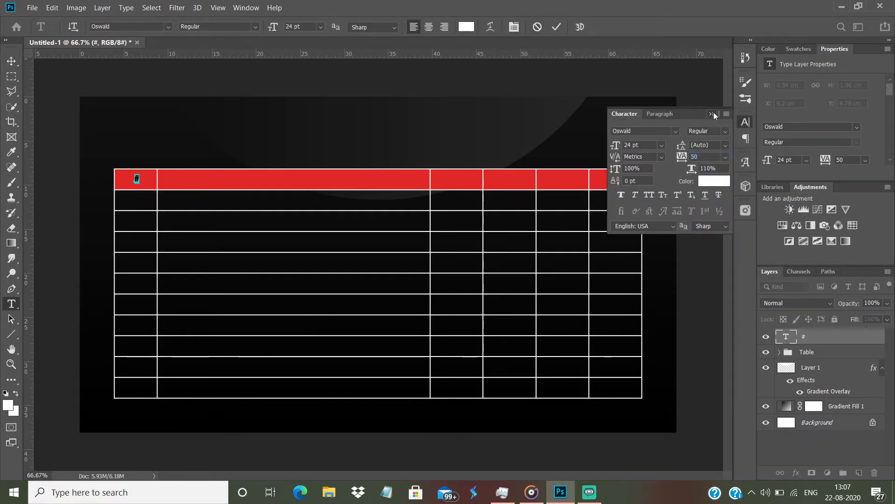
left_click(713, 115)
type("RANK")
Add the headings "TEAM NAME" in the second header cell and "WWCD" in the third, as separate text layers
left_click(224, 179)
type("TEAM NAME")
left_click(515, 28)
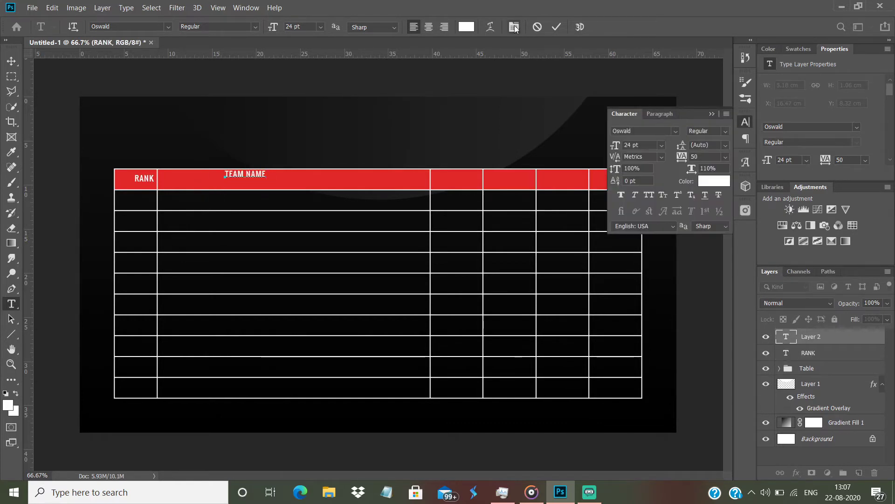
left_click(712, 114)
left_click(387, 175)
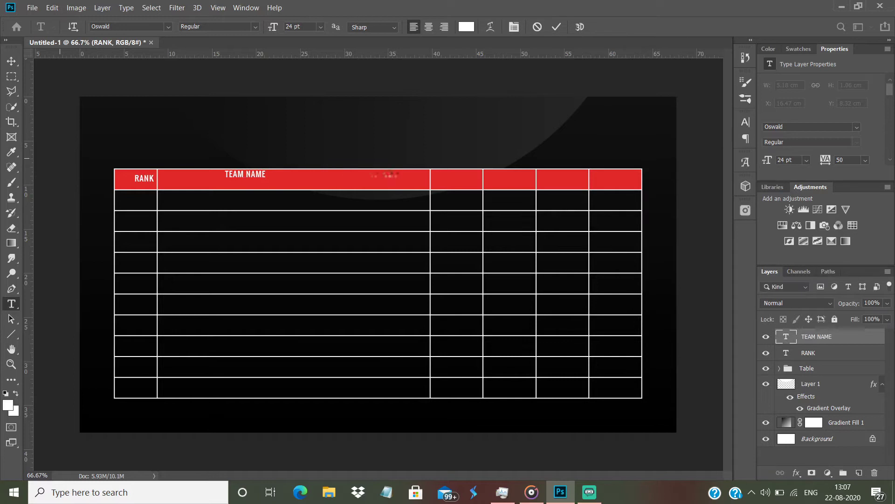
left_click(451, 176)
type("WWCD")
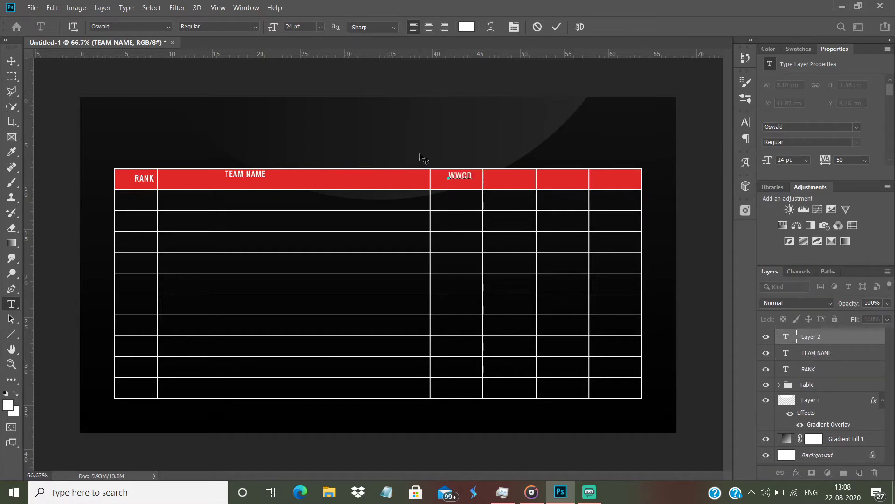
Add separate "POSITION", "KILLS" and "TOTAL" text layers just above the last three columns of the header row
left_click(502, 157)
type("POSITION")
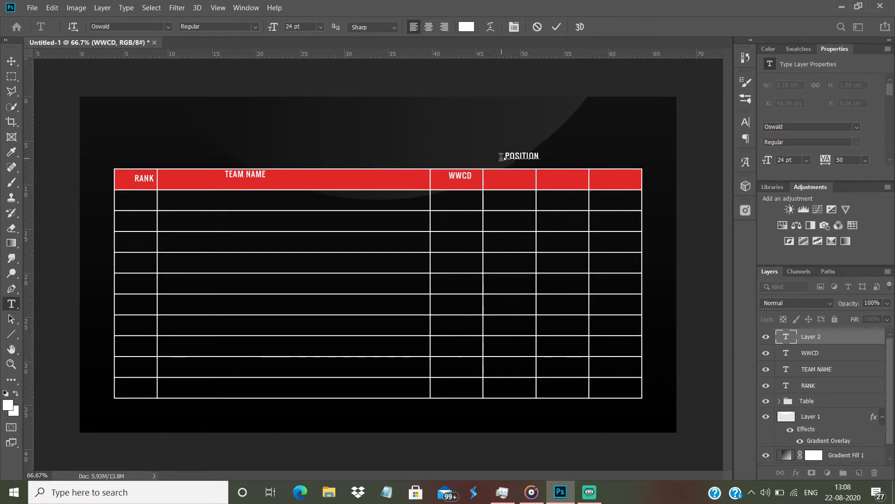
left_click(568, 151)
type("KILLS")
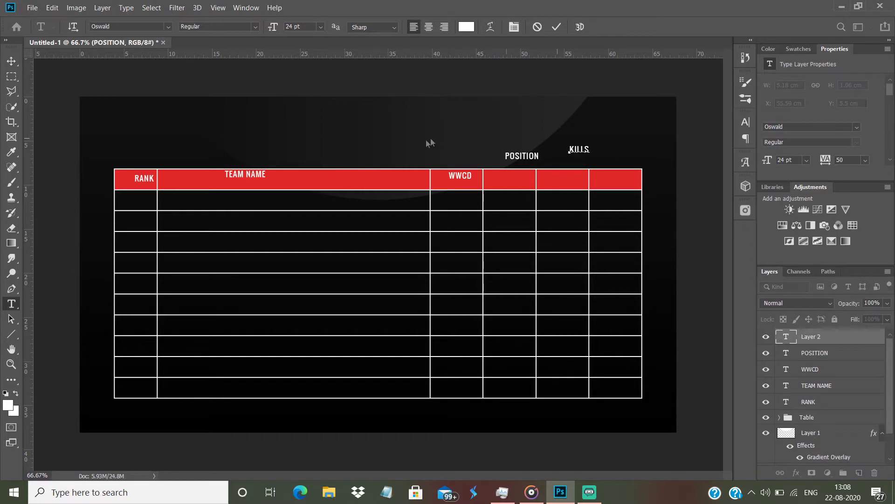
left_click(613, 147)
left_click(617, 146)
type("TOTAL")
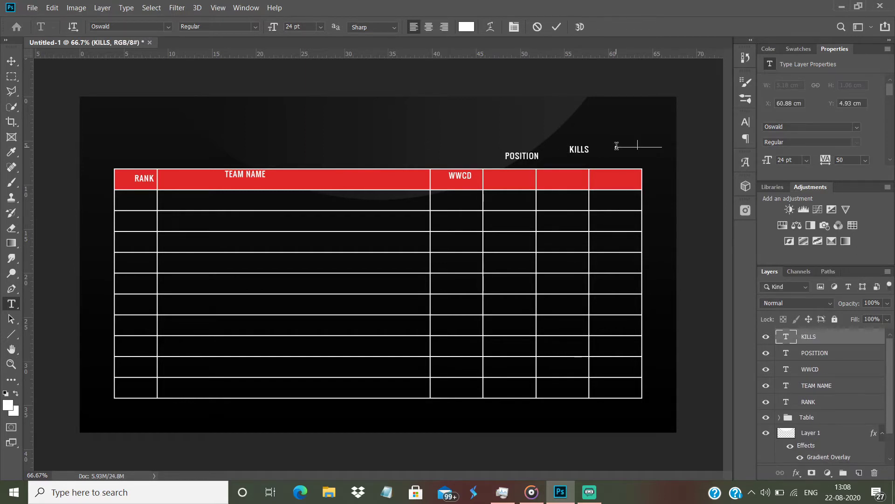
left_click(11, 60)
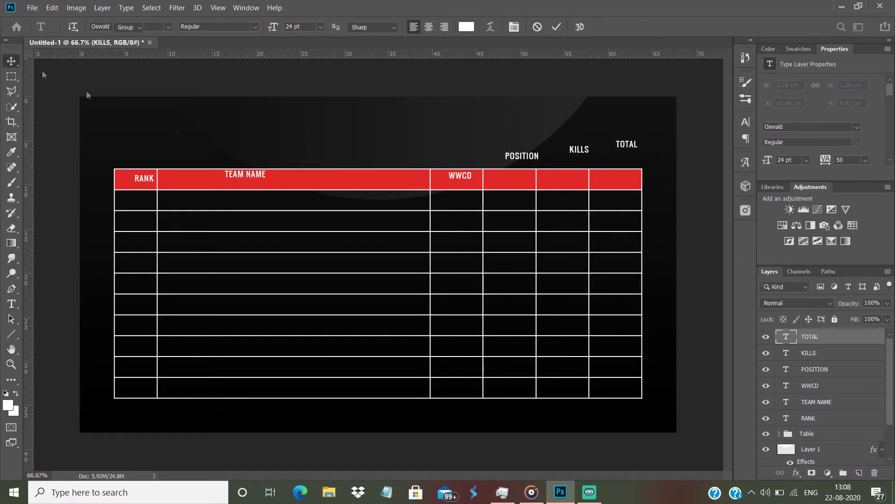
Align the vertical centers of all six heading text layers with each other
left_click(811, 418)
left_click(812, 337, "shift")
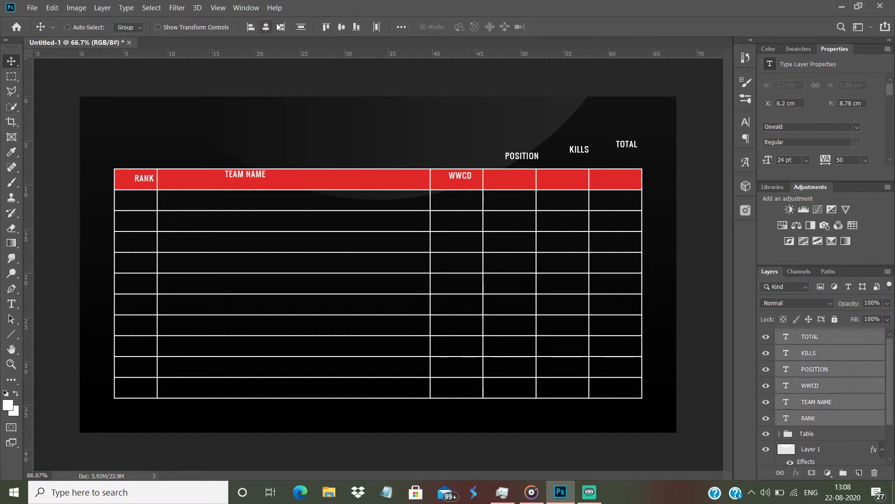
left_click(341, 27)
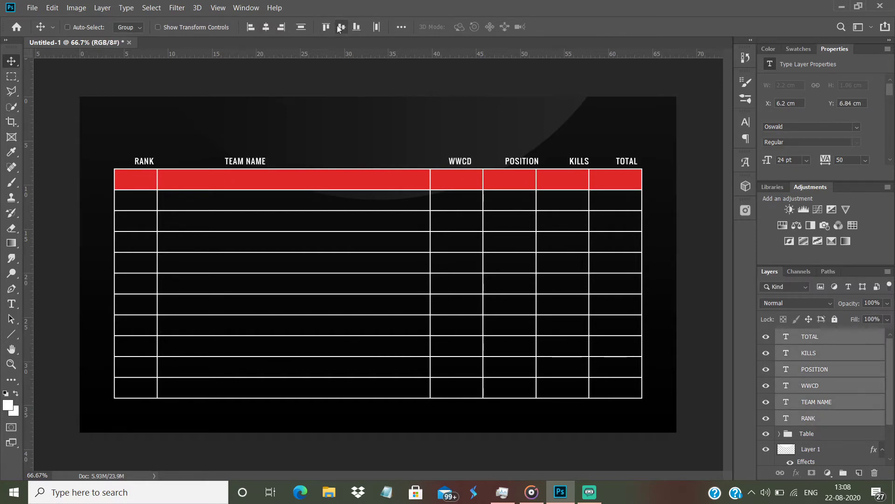
Move all six heading texts together straight down into the red header row
left_click(814, 419)
left_click(813, 338, "shift")
key("Down")
key("Down")
key("Down")
key("Down")
key("Down")
key("Down")
key("Down")
key("Down")
key("Down")
key("Down")
key("Down")
key("Down")
key("Down")
key("Down")
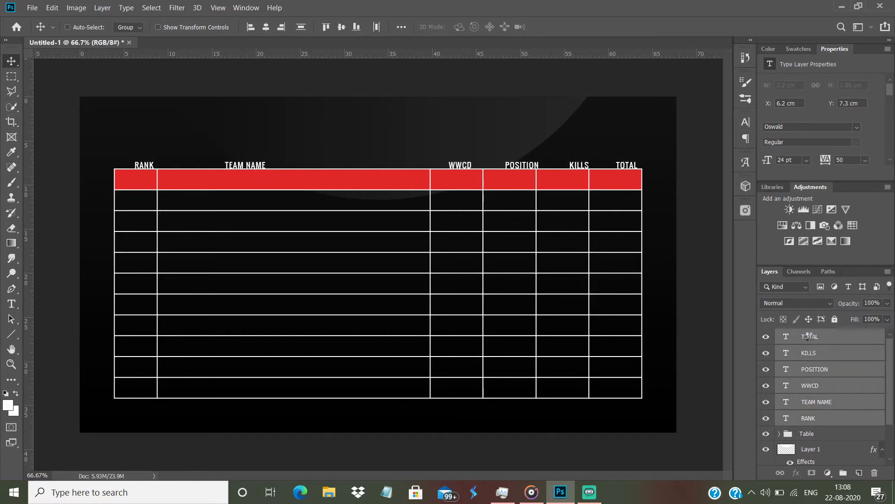
left_click_drag(217, 183, 217, 197)
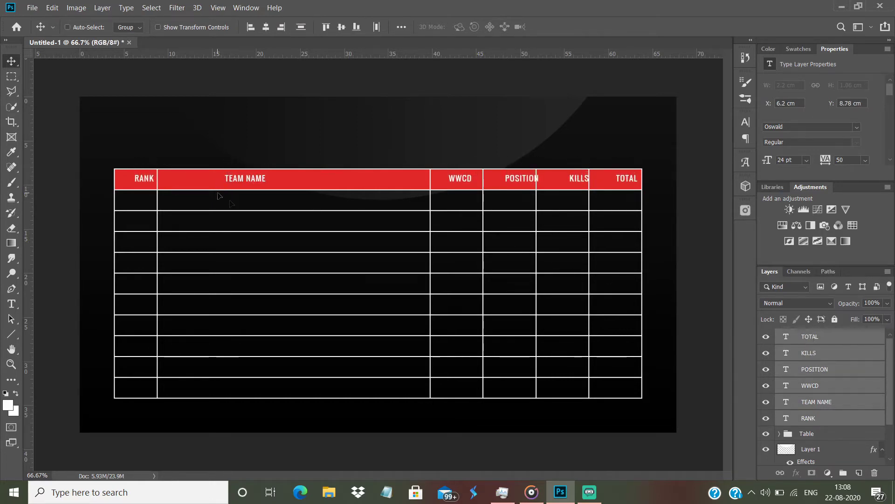
Center the six headings vertically on the red header rectangle, Rectangle 1 in the Table group
left_click(779, 434)
scroll(792, 410, "down", 3)
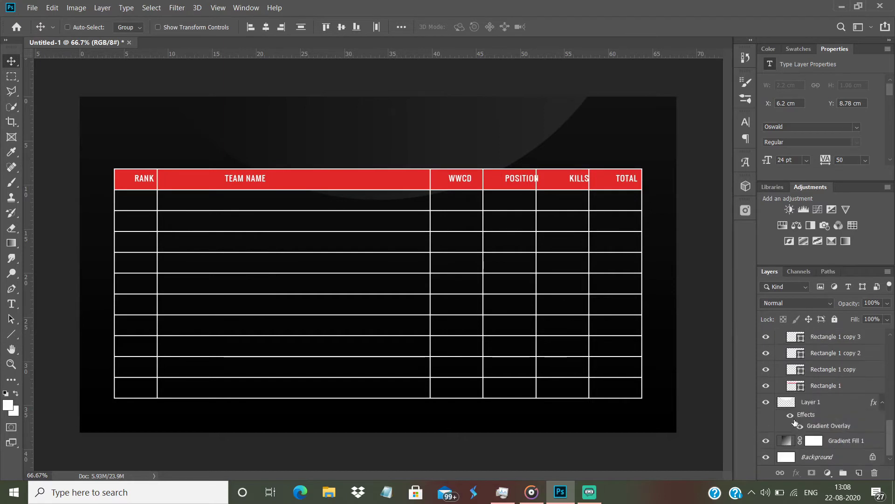
left_click(819, 387)
left_click(341, 26)
scroll(804, 355, "up", 3)
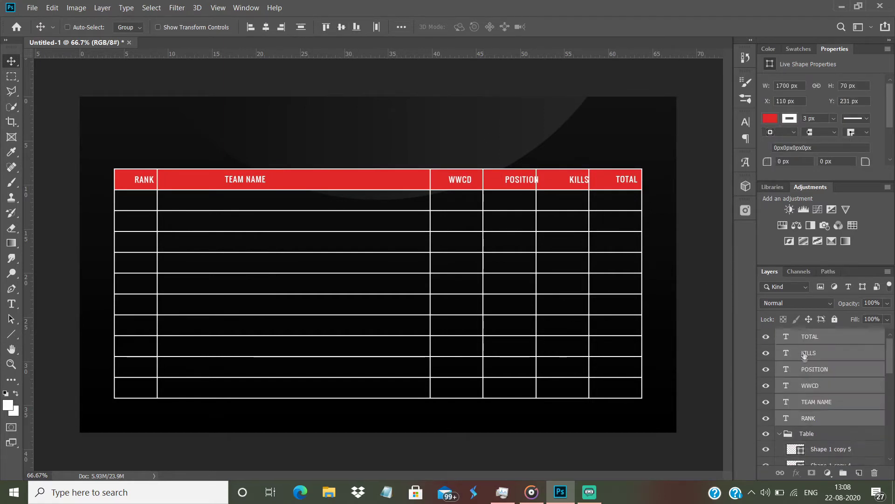
Nudge the TOTAL heading left and place a vertical guide through the middle of each of the six columns
left_click(819, 341)
key("shift+Left")
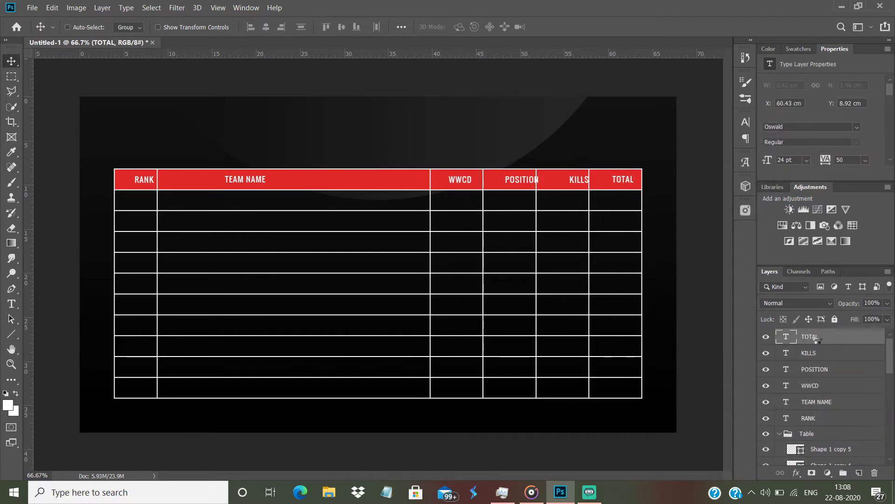
left_click_drag(28, 327, 509, 317)
left_click_drag(27, 276, 456, 280)
left_click_drag(28, 255, 563, 268)
left_click_drag(27, 275, 288, 286)
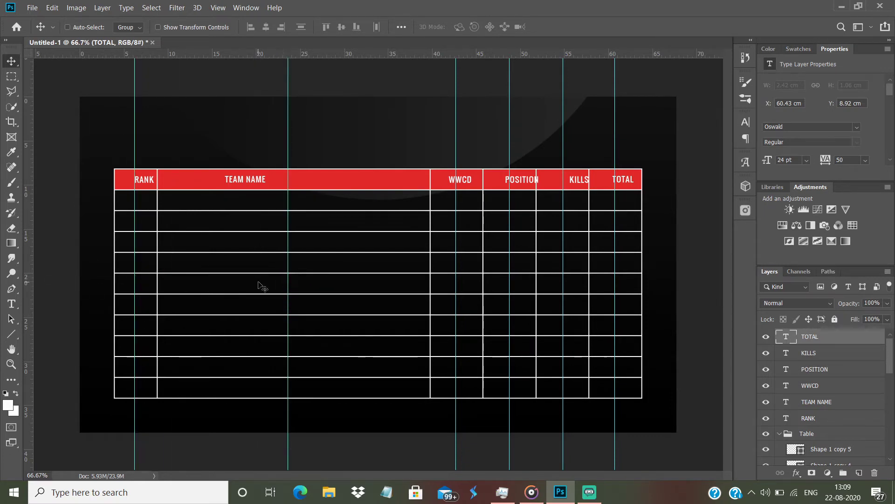
Move the RANK and TEAM NAME headings horizontally so each is centered on its column guide
left_click(826, 423)
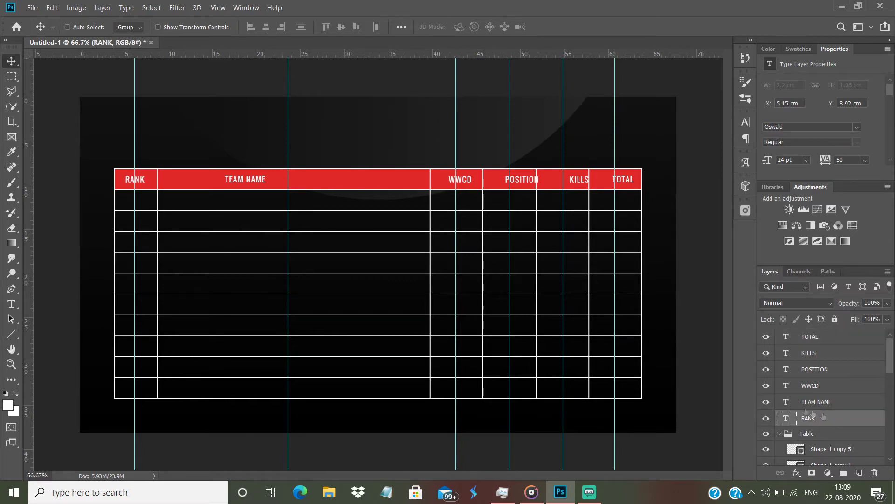
left_click(836, 402)
left_click_drag(226, 271, 269, 271)
Nudge the WWCD and POSITION headings left to center them in their columns
left_click(823, 388)
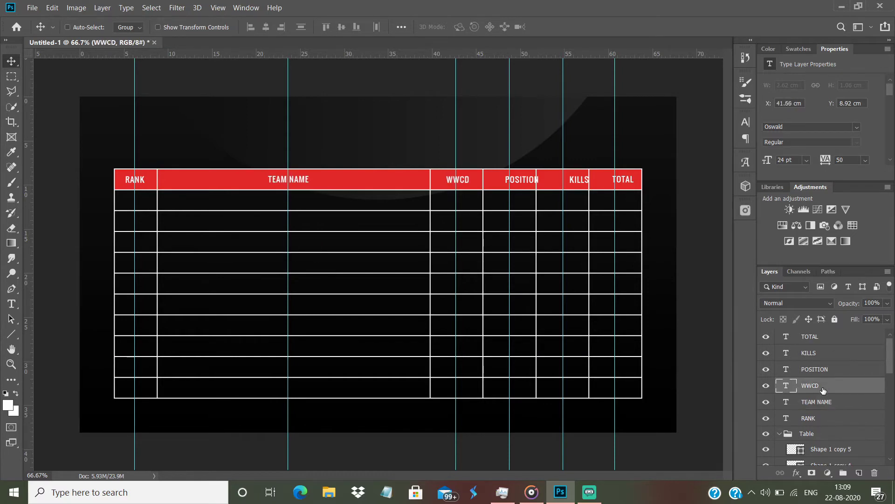
key("Left")
key("Left")
key("Left")
key("Left")
left_click(822, 371)
key("Left")
key("Left")
key("Left")
key("Left")
key("Left")
key("Left")
key("Left")
key("Left")
key("Left")
key("Left")
key("Left")
key("Left")
key("Left")
key("Left")
key("Left")
key("Left")
key("Left")
key("Left")
key("Left")
key("Left")
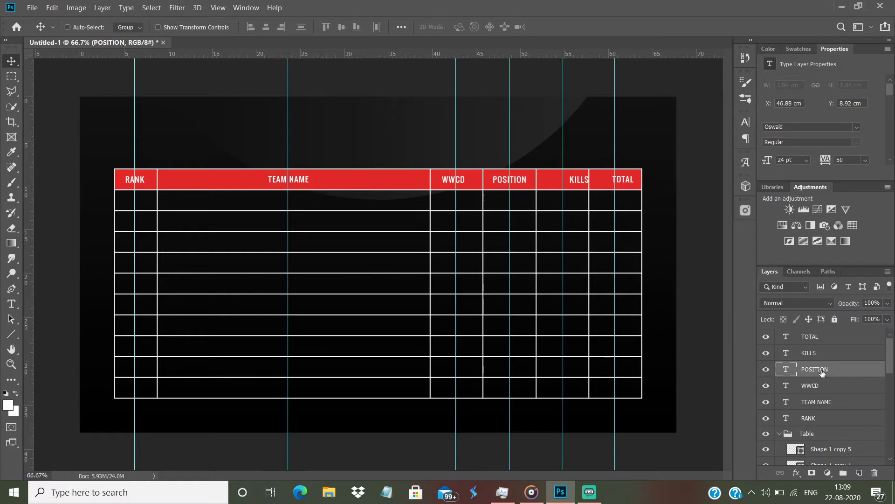
Nudge the KILLS heading left until it is centered on its column guide
left_click(814, 358)
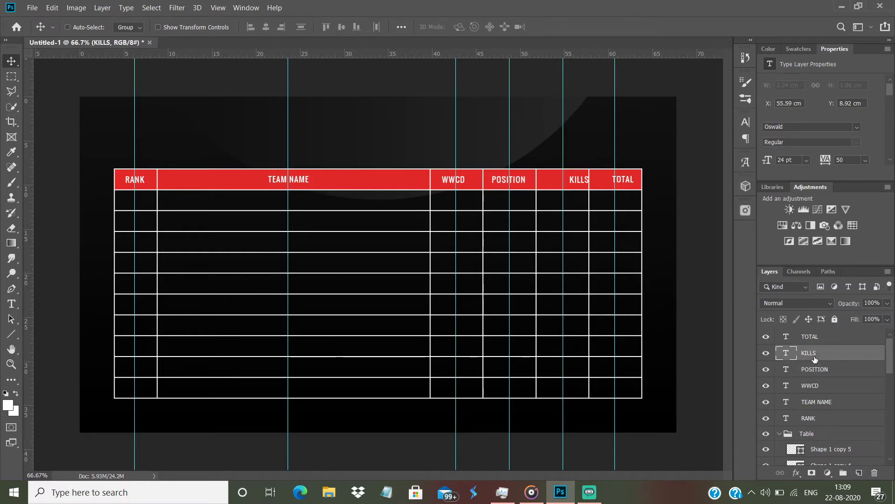
key("Left")
key("Left")
key("Left")
key("Left")
key("Left")
key("Left")
key("Left")
key("Left")
key("Left")
key("Left")
key("Left")
key("Left")
key("Left")
key("Left")
key("Left")
key("Left")
key("Left")
key("Left")
key("Left")
key("Left")
key("Left")
key("Left")
key("Left")
key("Left")
key("Left")
key("Left")
key("Left")
key("Left")
Nudge the TOTAL heading horizontally until it is centered on the last column's guide
left_click(818, 344)
key("Left")
key("Left")
key("Left")
key("Left")
key("Left")
key("Left")
key("Left")
key("Left")
key("Left")
key("Left")
key("Left")
key("Left")
key("Left")
key("Left")
key("Left")
key("Left")
key("Left")
key("Left")
key("Left")
key("Left")
key("Right")
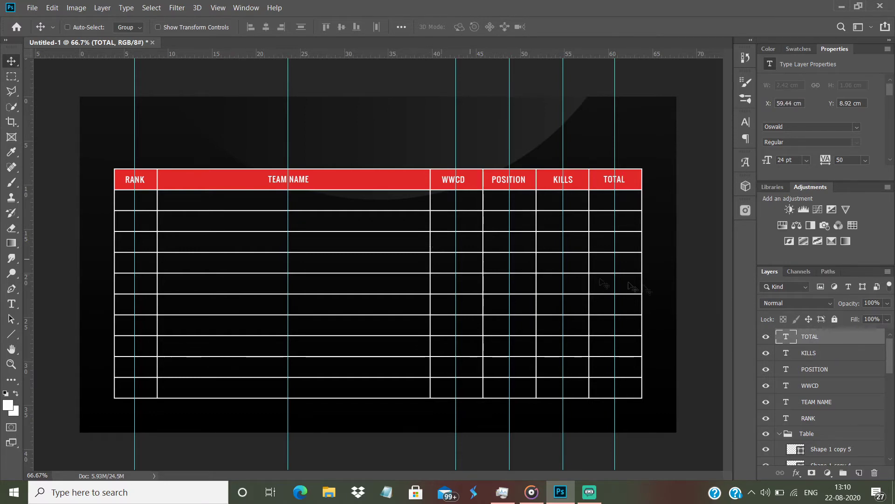
Group the six heading text layers as "Table Head" and hide the guides
left_click(802, 419, "shift")
key("ctrl+semicolon")
key("ctrl+g")
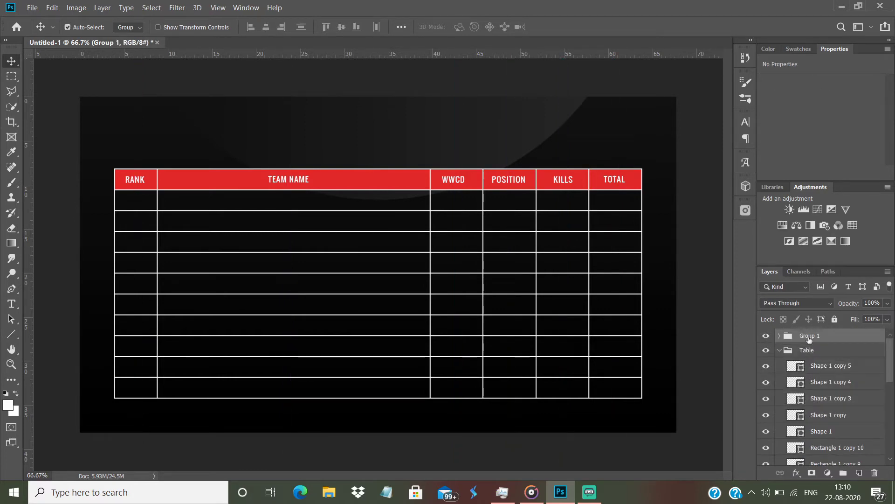
type("Head")
key("Return")
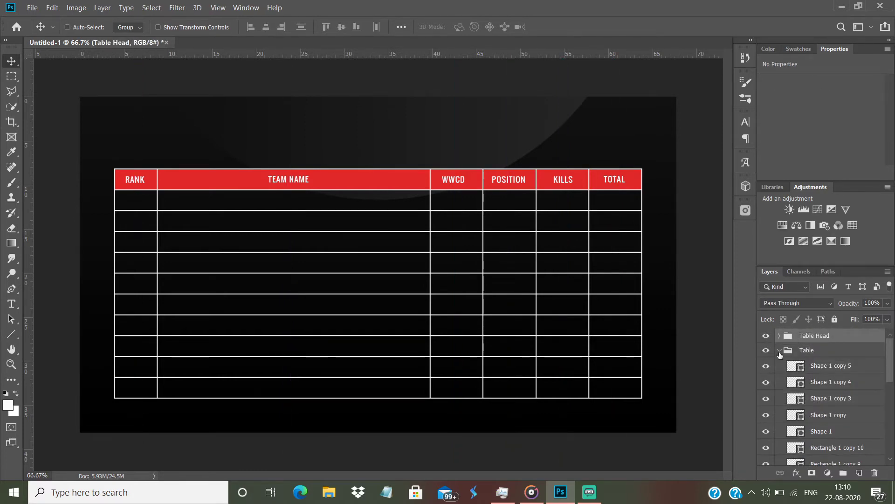
Center the Table group horizontally on the Background layer
left_click(779, 350)
left_click(821, 349)
left_click(830, 441)
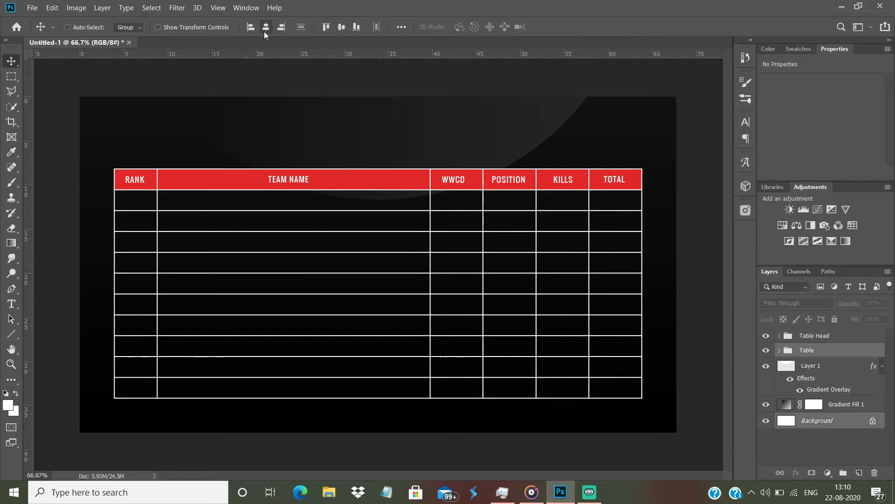
Move Layer 1's gradient shape up to a Y position of about -5.29 cm so it ends above the table
left_click(805, 366)
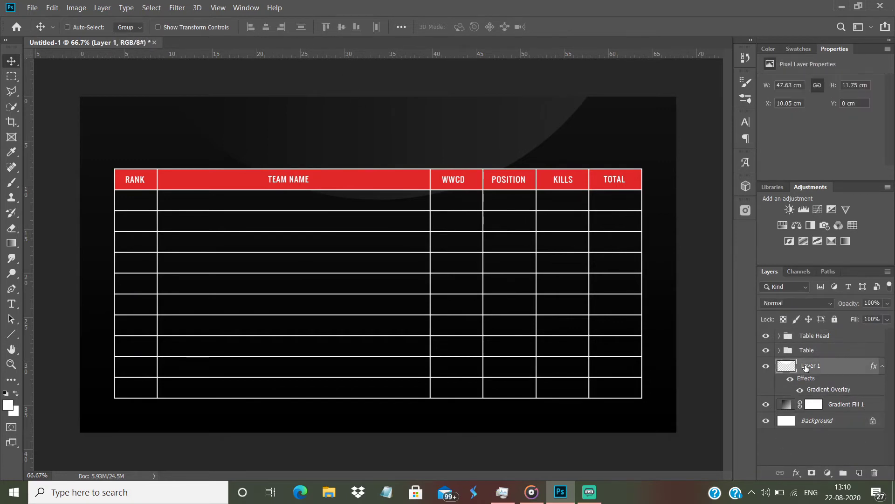
key("shift+Up")
key("shift+Up")
key("shift+Up")
key("shift+Up")
key("shift+Up")
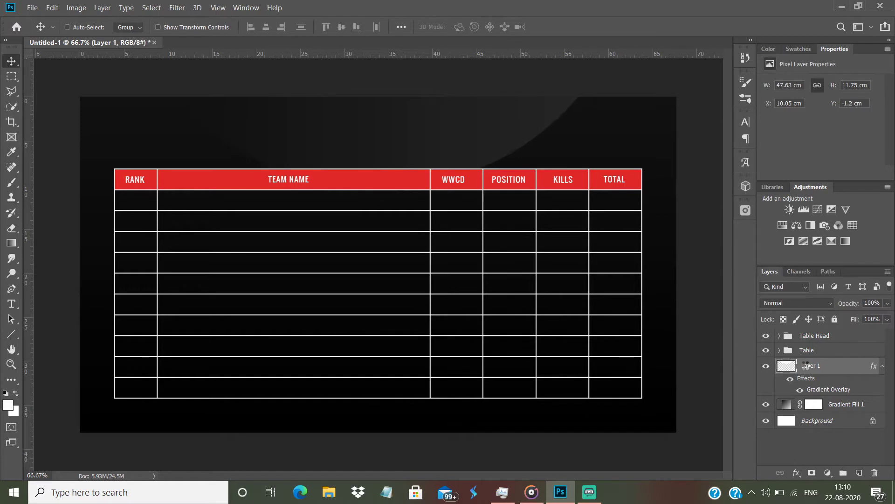
key("shift+Up")
key("shift+Up")
key("shift+Up")
key("shift+Up")
key("shift+Up")
key("shift+Up")
key("shift+Up")
key("shift+Up")
key("shift+Up")
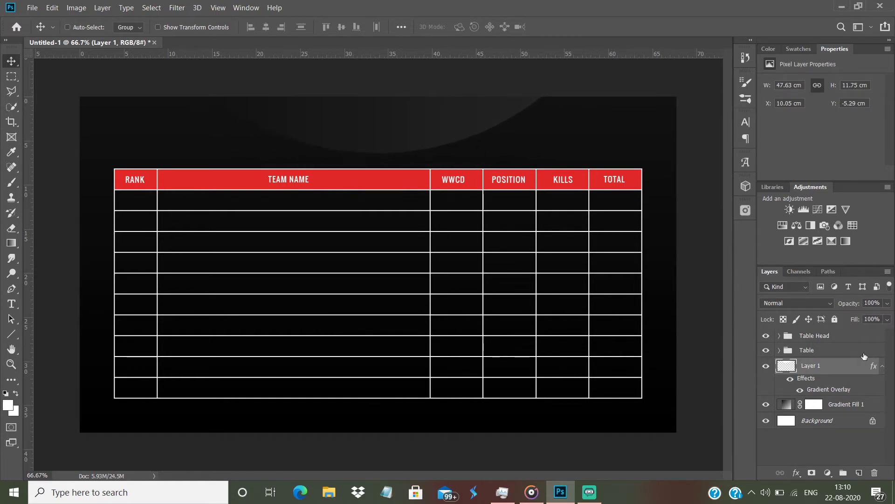
Add the title text "OVERALL STANDINGS" above the table's header row
left_click(11, 304)
left_click(376, 152)
type("OVERALL S")
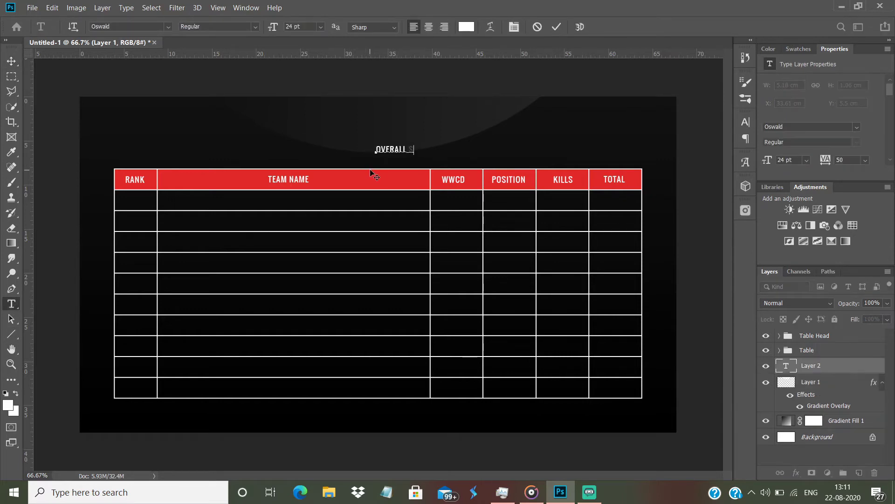
type("TANDINGS")
Set the OVERALL STANDINGS title to 72 pt with center alignment and commit it
key("ctrl+a")
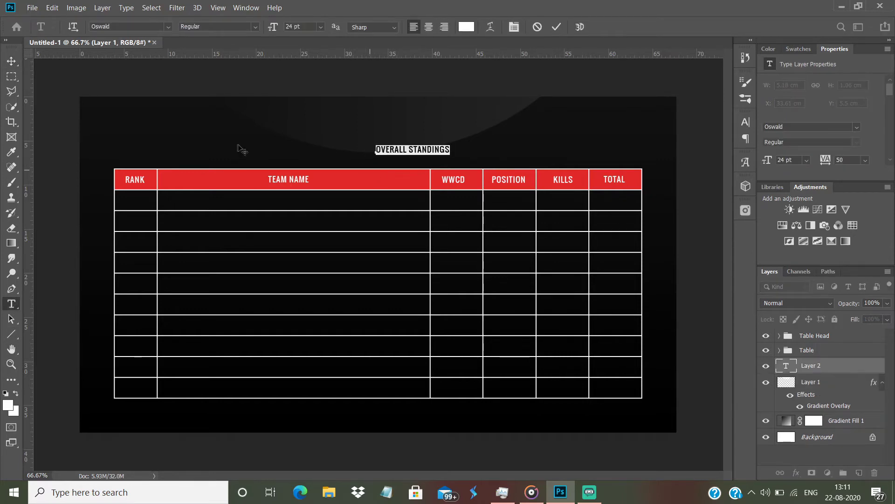
left_click(321, 26)
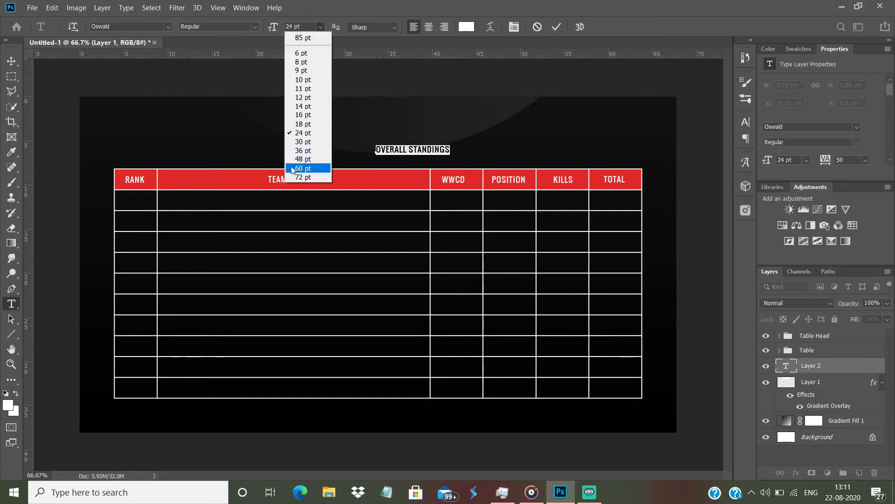
left_click(292, 166)
left_click(321, 27)
left_click(301, 177)
left_click(428, 27)
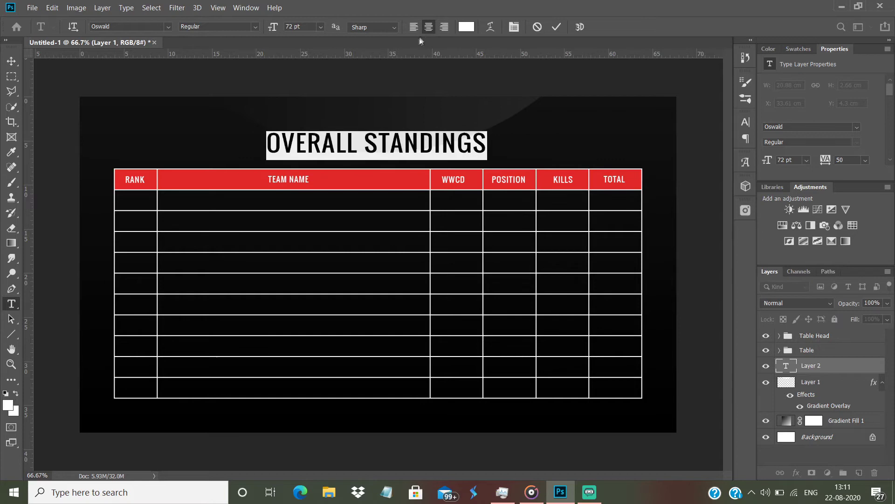
left_click(11, 61)
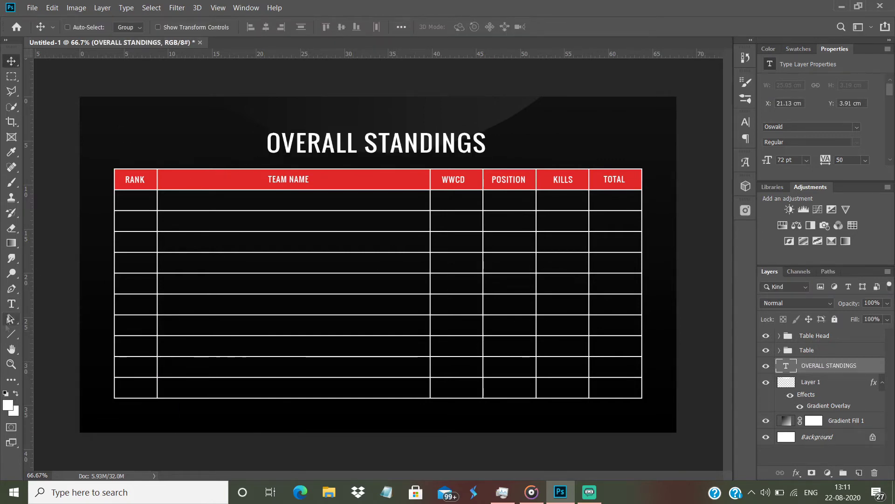
Add a center-aligned text line "TOURNAMENT NAME" above the OVERALL STANDINGS title
key("t")
left_click(363, 121)
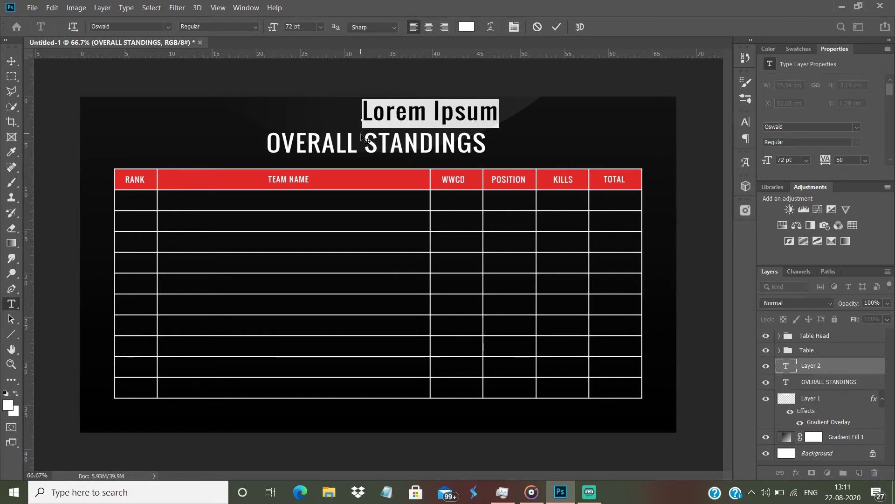
type("TOURNAMENT NAME")
key("ctrl+a")
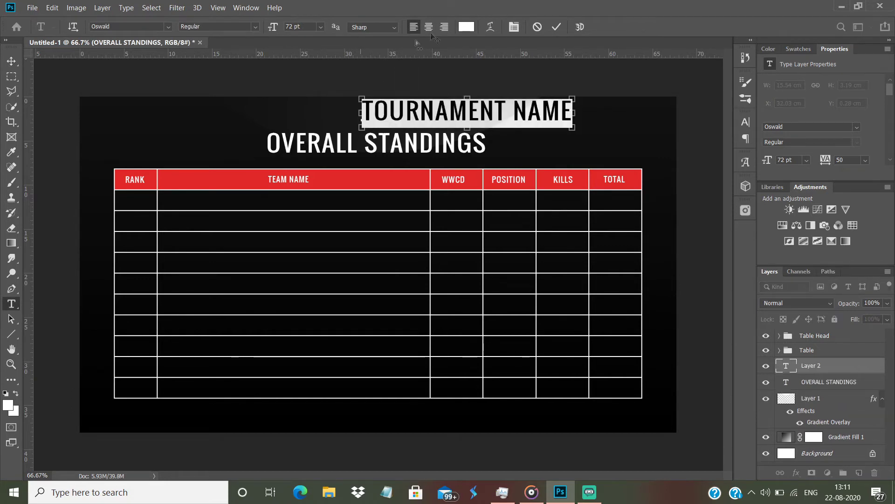
key("ctrl+shift+c")
Set the TOURNAMENT NAME text to 36 pt and position it just above the OVERALL STANDINGS title
left_click(320, 27)
left_click(303, 161)
left_click(320, 27)
left_click(304, 141)
left_click(321, 27)
left_click(310, 150)
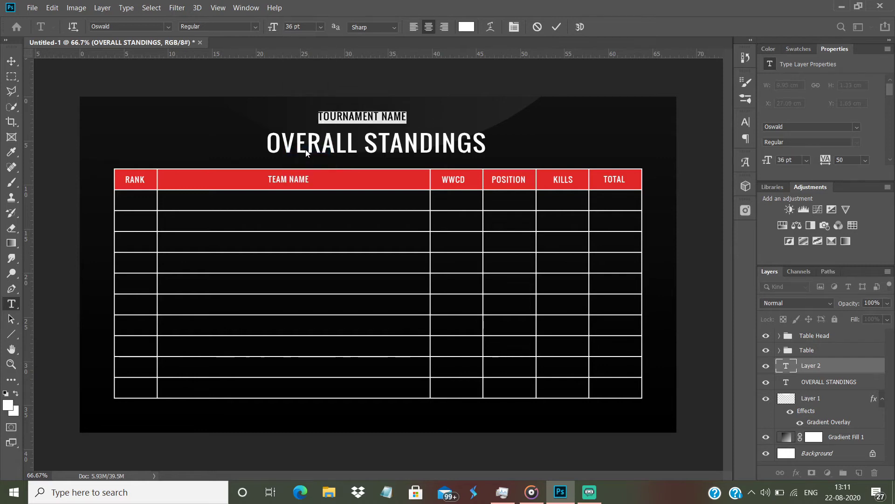
key("ctrl+Return")
key("v")
left_click_drag(356, 119, 362, 120)
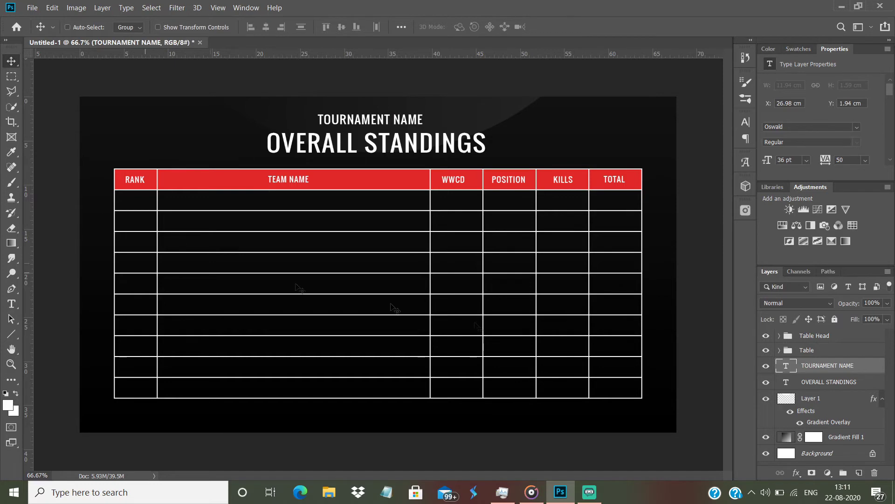
Center the TOURNAMENT NAME and OVERALL STANDINGS layers horizontally on the Background layer
left_click(828, 383, "ctrl")
left_click(821, 453, "ctrl")
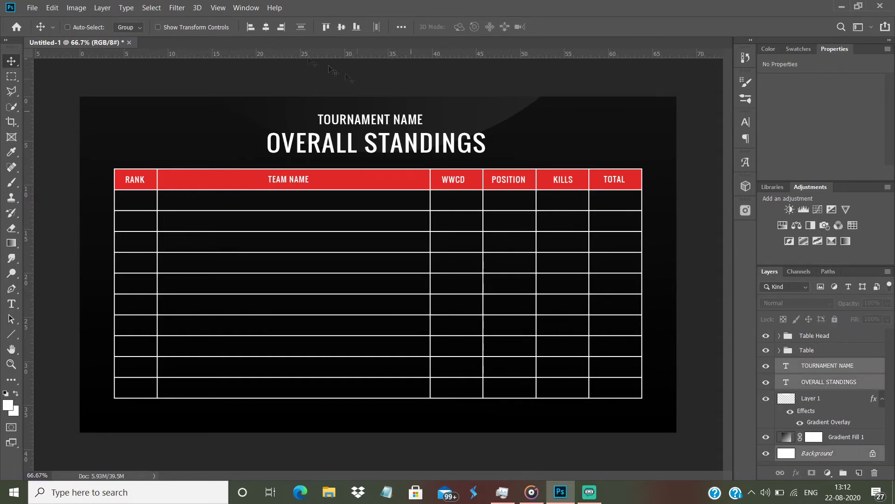
left_click(267, 26)
Nudge the TOURNAMENT NAME and OVERALL STANDINGS layers down together, closer to the table, to a Y position of about 4.51 cm
left_click(11, 304)
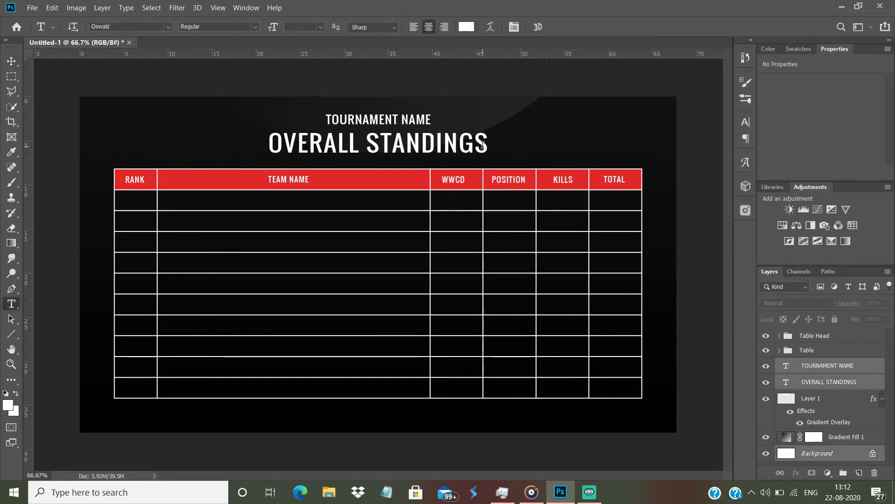
left_click(813, 383)
left_click(814, 373, "ctrl")
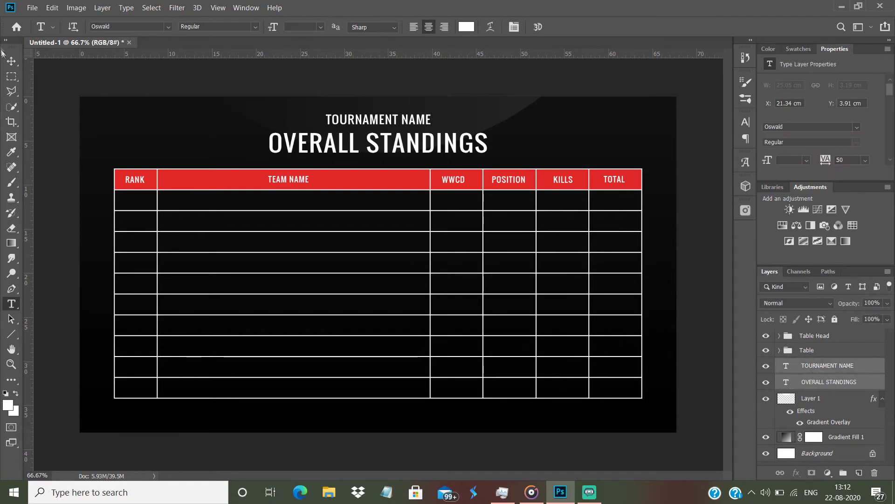
left_click(11, 60)
key("Down")
key("Down")
key("Down")
key("Down")
key("Down")
key("Down")
key("Down")
key("Down")
key("Down")
key("Down")
key("Down")
key("Down")
key("Down")
key("Down")
key("Down")
key("Down")
key("Down")
key("Down")
key("Down")
key("Down")
key("Up")
key("Up")
key("Left")
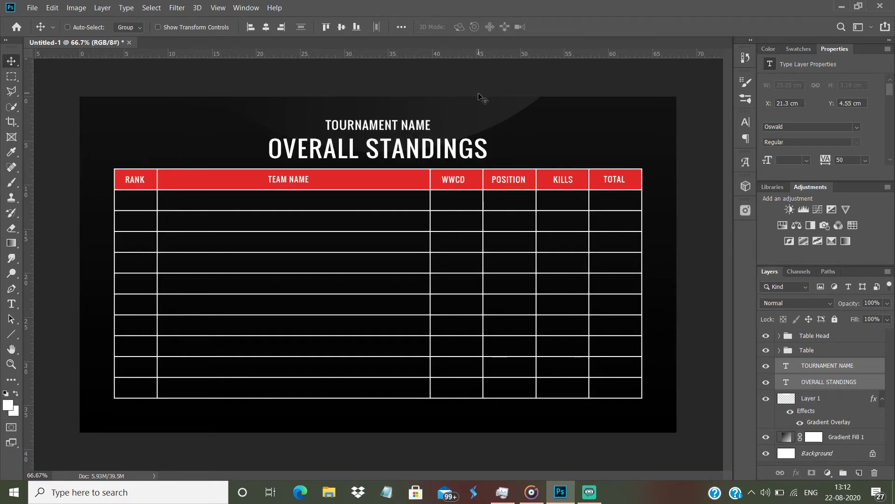
key("Up")
Show the guides and enter the numbers 1 to 10 on separate lines in the RANK column, centered at 24 pt
key("t")
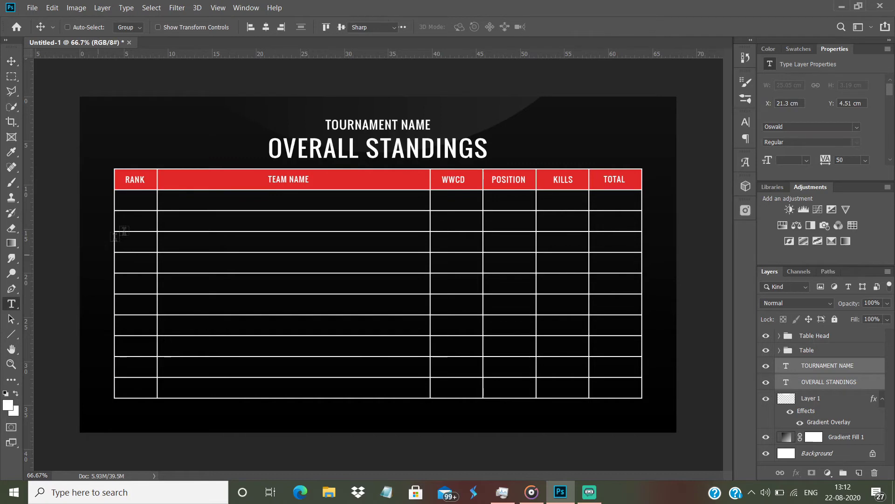
key("ctrl+semicolon")
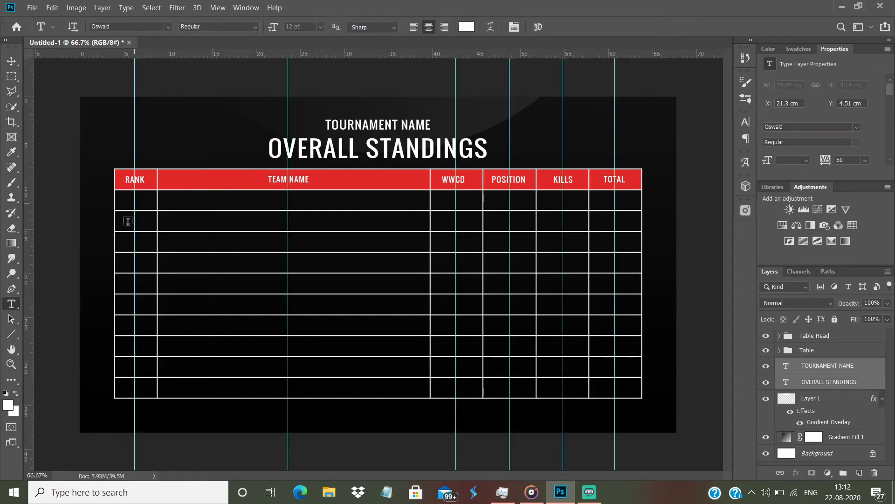
left_click(134, 204)
key("BackSpace")
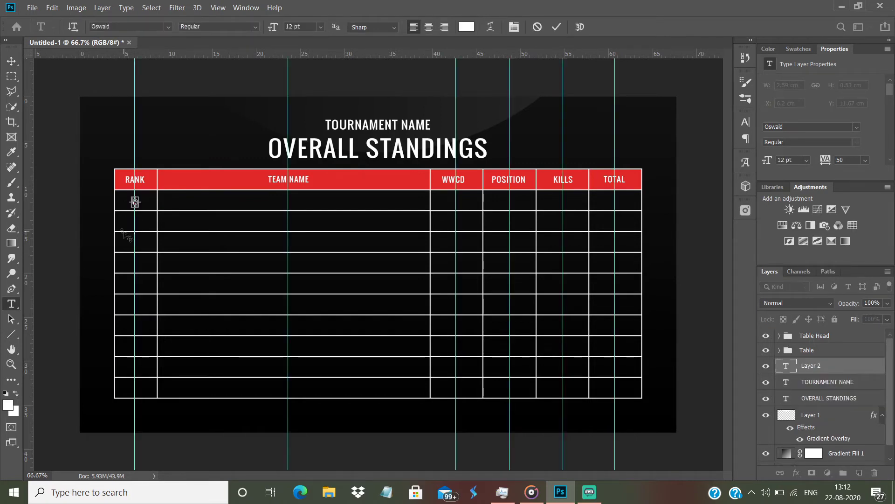
left_click(321, 27)
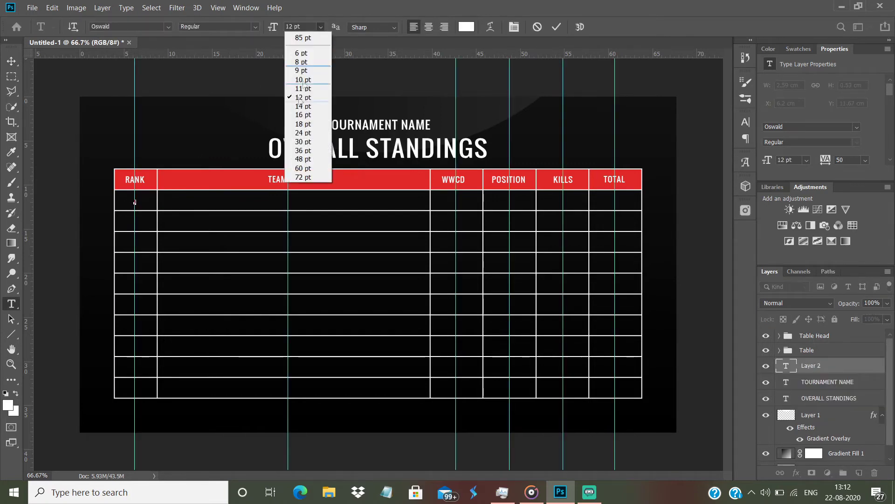
left_click(300, 137)
left_click(429, 26)
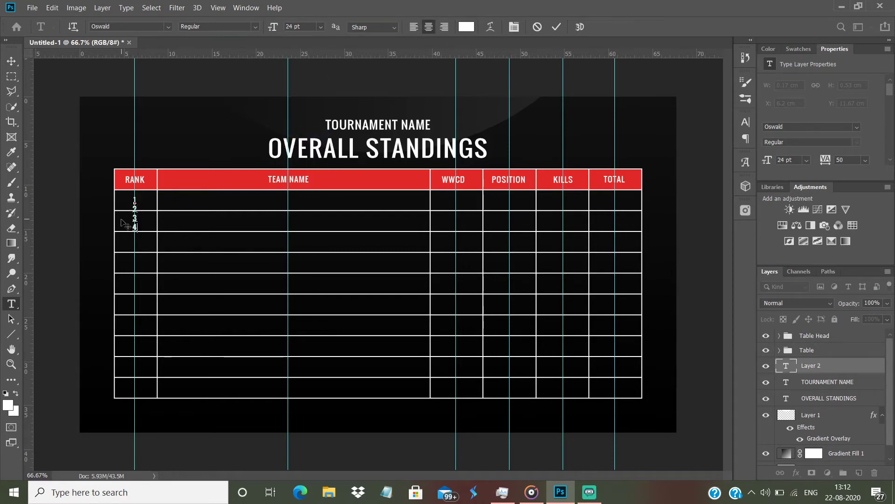
type("0")
Increase the leading of the rank numbers so that they spread over the ten table rows
key("ctrl+a")
left_click(514, 27)
left_click_drag(682, 145, 698, 147)
left_click_drag(703, 148, 708, 149)
left_click(712, 114)
left_click(11, 61)
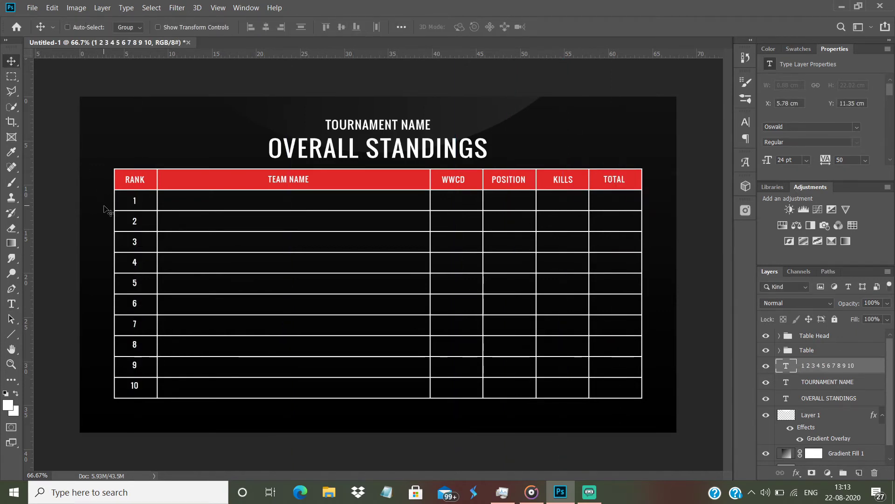
Fine-tune the rank numbers' leading to match the row spacing and center them on the RANK column guide
key("t")
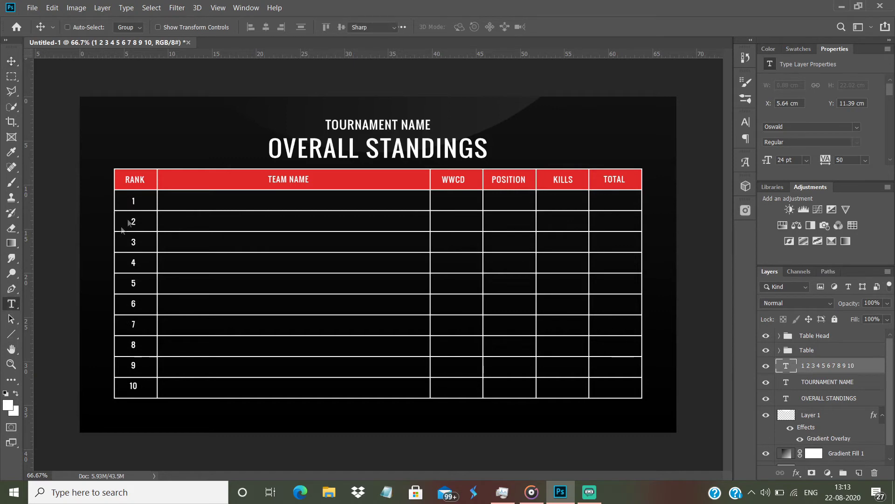
left_click(134, 201)
key("ctrl+a")
left_click(514, 26)
left_click(713, 144)
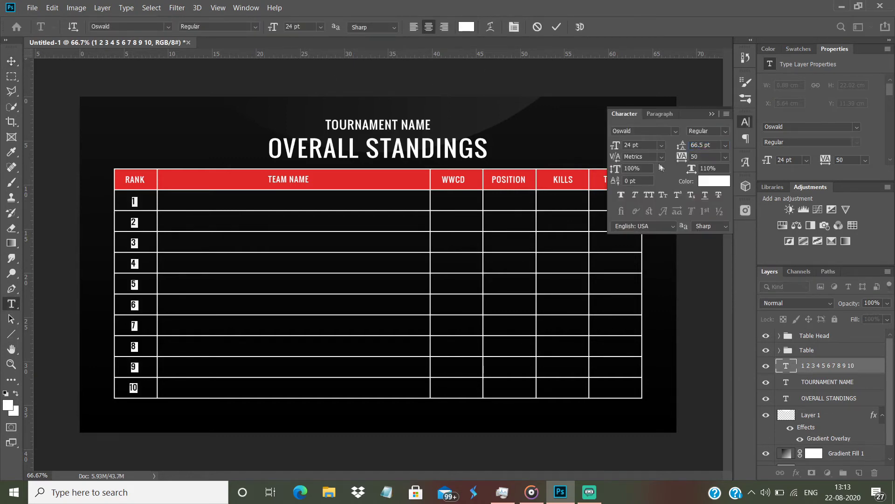
key("BackSpace")
left_click(712, 114)
left_click(12, 60)
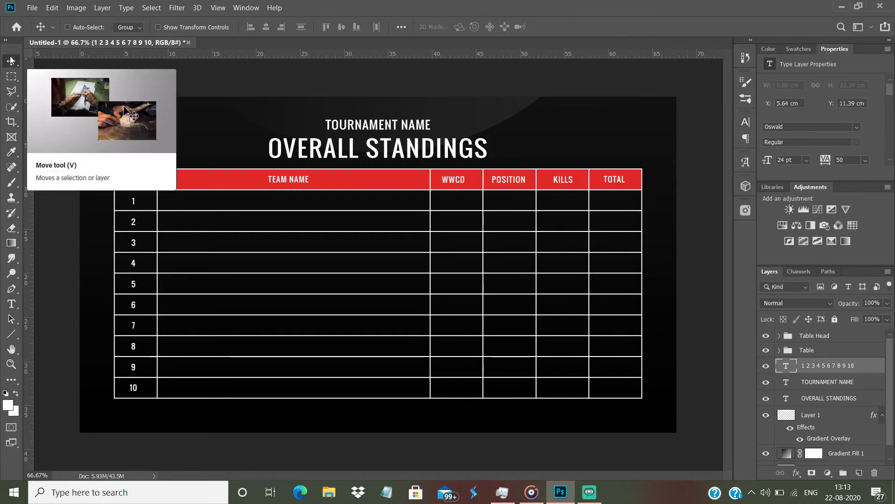
key("ctrl+semicolon")
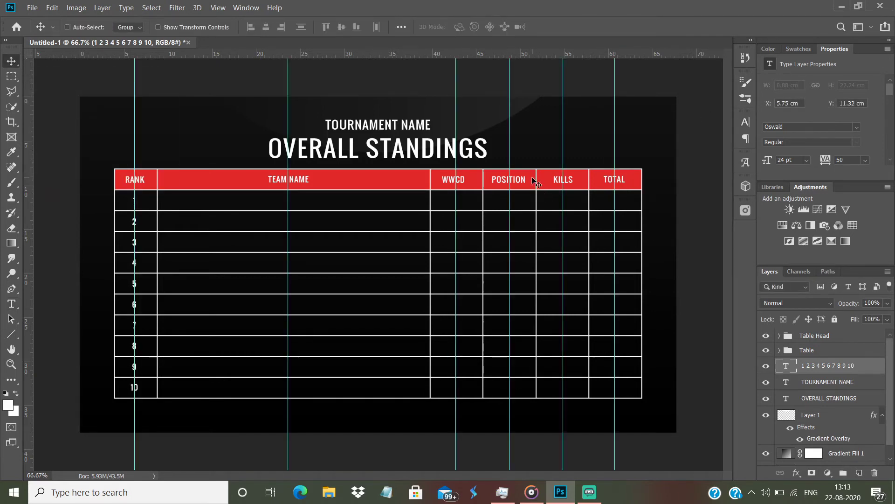
key("ctrl+semicolon")
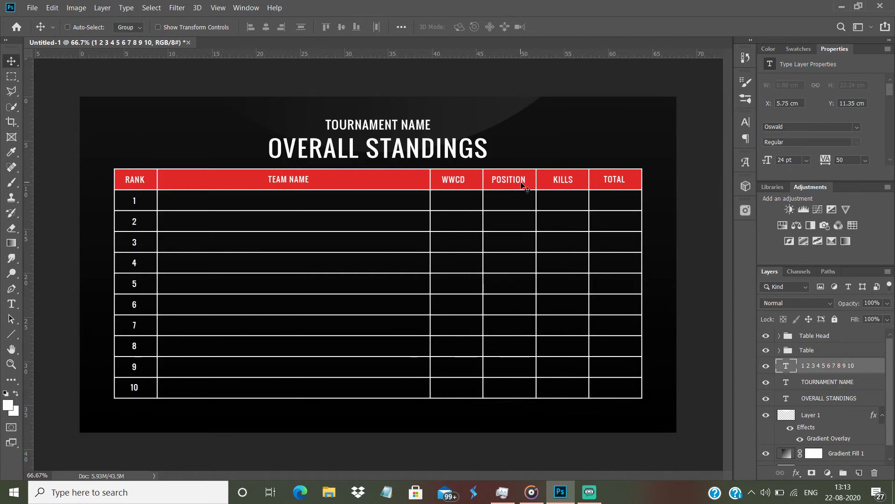
Move the rank numbers layer above Table Head, duplicate it, and place the copy on the TEAM NAME column guide
left_click_drag(824, 373, 826, 330)
key("ctrl+j")
key("ctrl+semicolon")
left_click_drag(131, 315, 284, 321)
Replace the copied numbers with "TEAM NAME" in each of the ten rows
key("t")
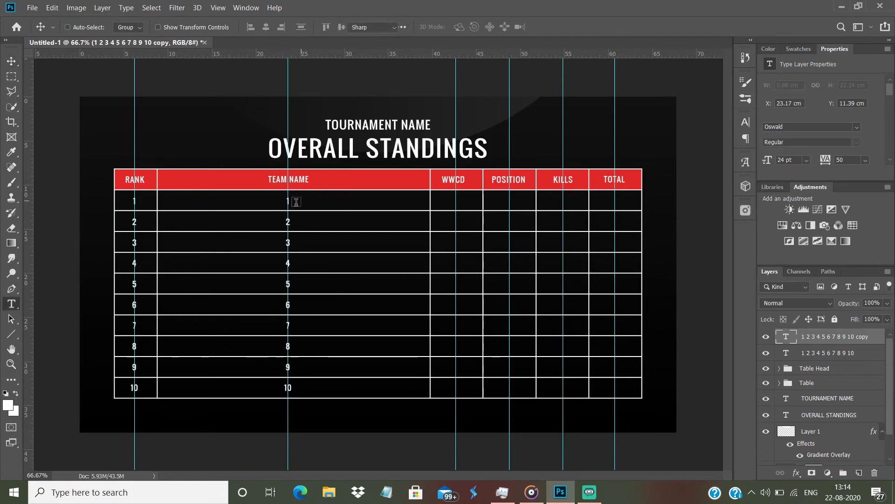
left_click(284, 205)
key("ctrl+a")
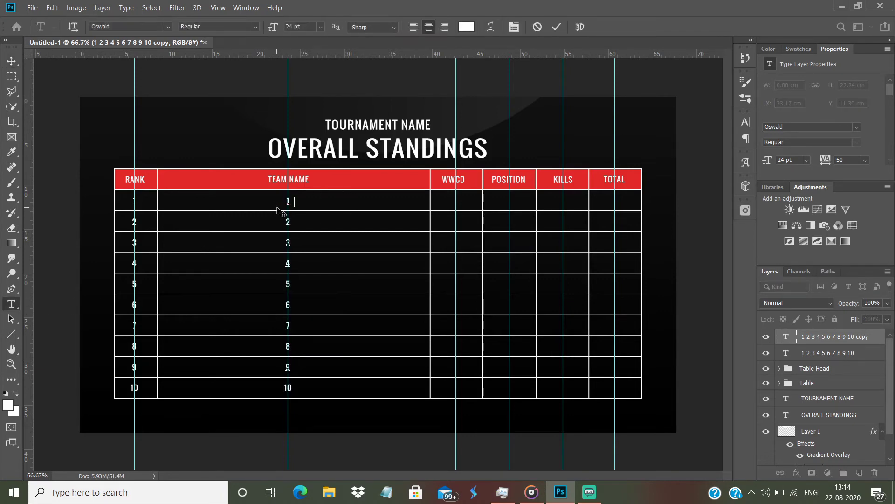
key("ctrl+v")
key("Right")
key("Return")
key("ctrl+v")
key("Return")
key("ctrl+v")
key("Return")
key("ctrl+v")
key("Return")
key("ctrl+v")
key("Return")
key("ctrl+v")
key("Return")
key("ctrl+v")
key("Return")
key("ctrl+v")
key("Return")
key("ctrl+v")
key("Return")
key("ctrl+v")
key("ctrl+Return")
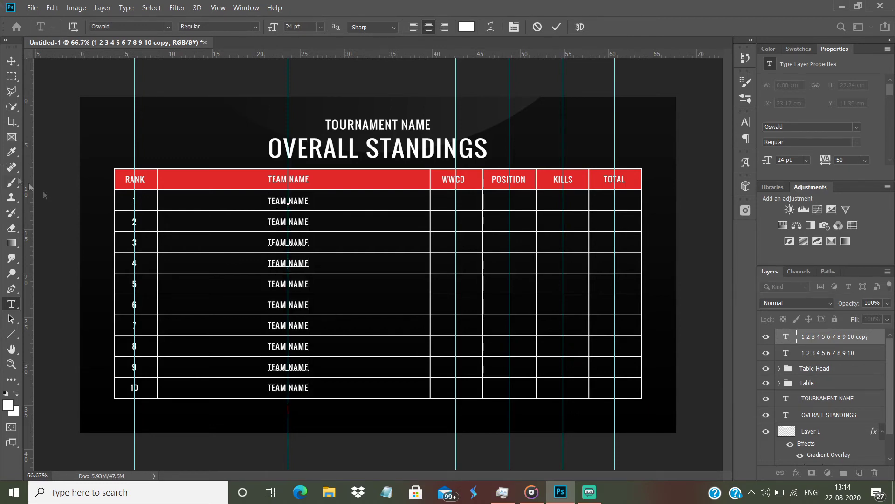
Duplicate the ten-row TEAM NAME text layer and place the copy on the WWCD column guide
left_click_drag(817, 337, 859, 473)
key("v")
left_click_drag(353, 365, 493, 368)
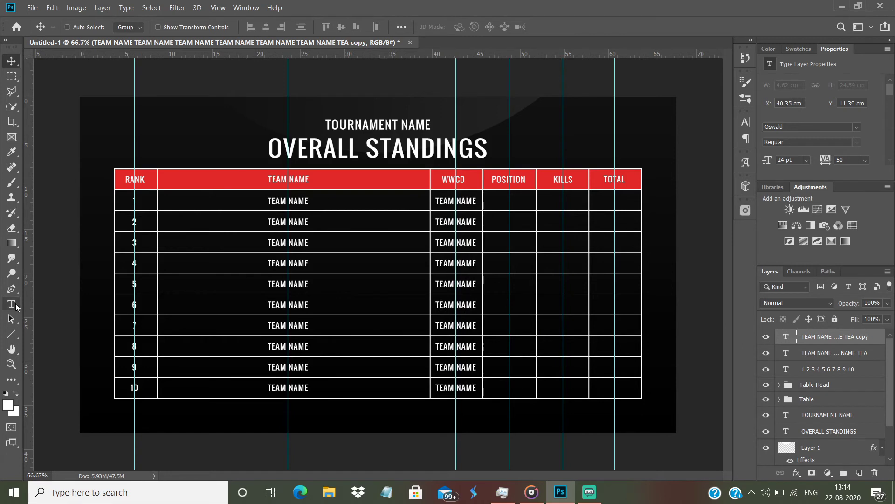
Replace the copied text in the WWCD column with "0" in each of the ten rows
left_click(11, 304)
left_click(446, 200)
key("ctrl+a")
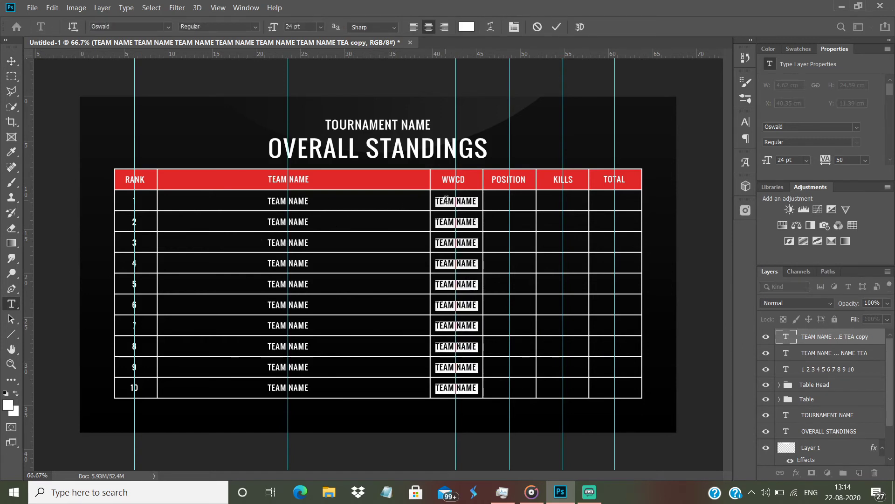
type("0")
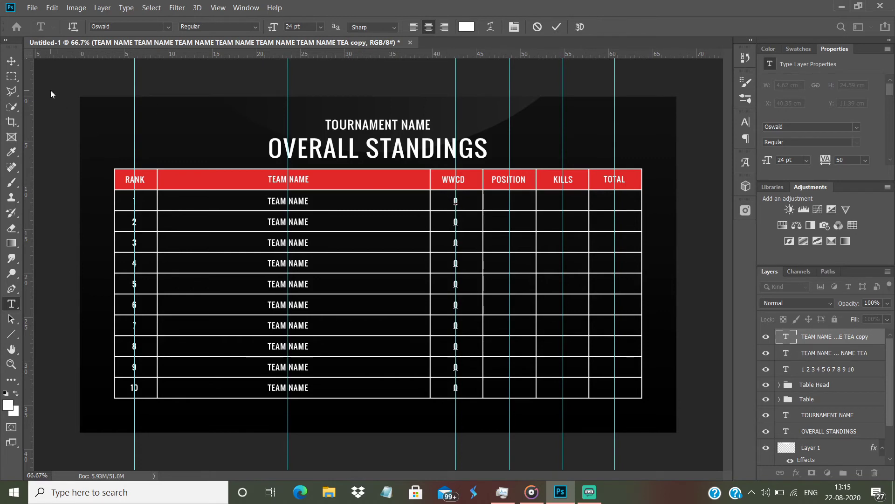
key("ctrl+Return")
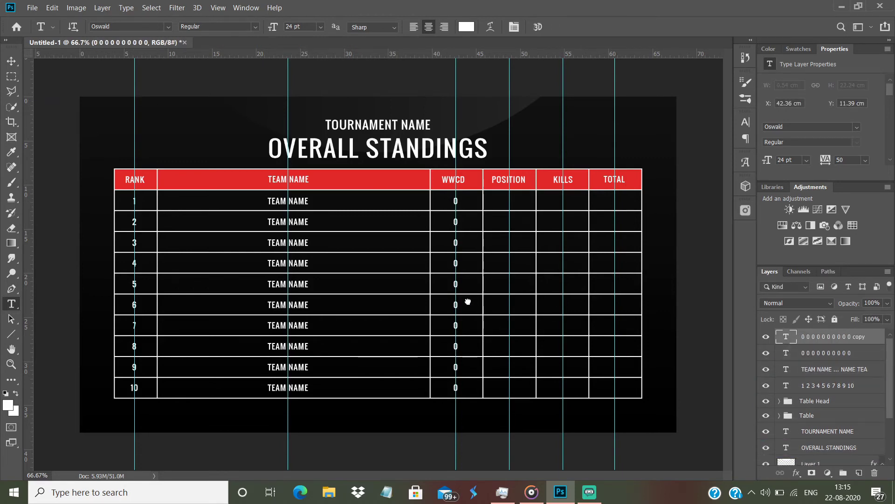
Place the copied zeros on the POSITION column guide, and duplicate both zero layers into the KILLS and TOTAL columns
left_click(10, 62)
left_click_drag(454, 391, 509, 392)
left_click(821, 361, "shift")
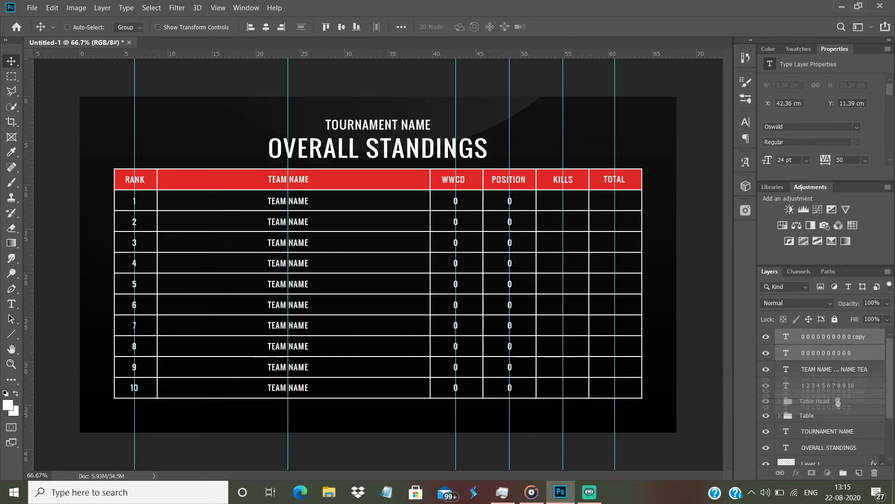
left_click_drag(502, 304, 609, 304)
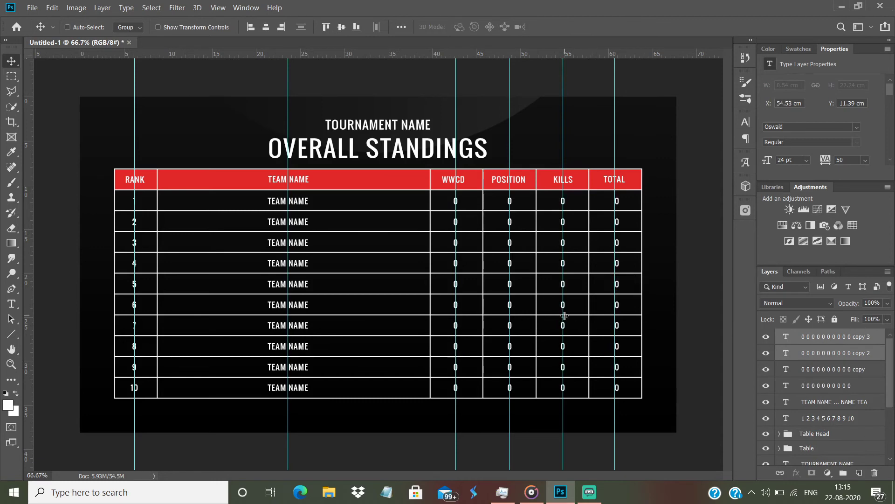
Nudge the TOTAL column's zeros left to centre them on the column guide
left_click(815, 340)
key("Left")
key("Left")
key("Left")
key("Left")
key("Left")
key("Left")
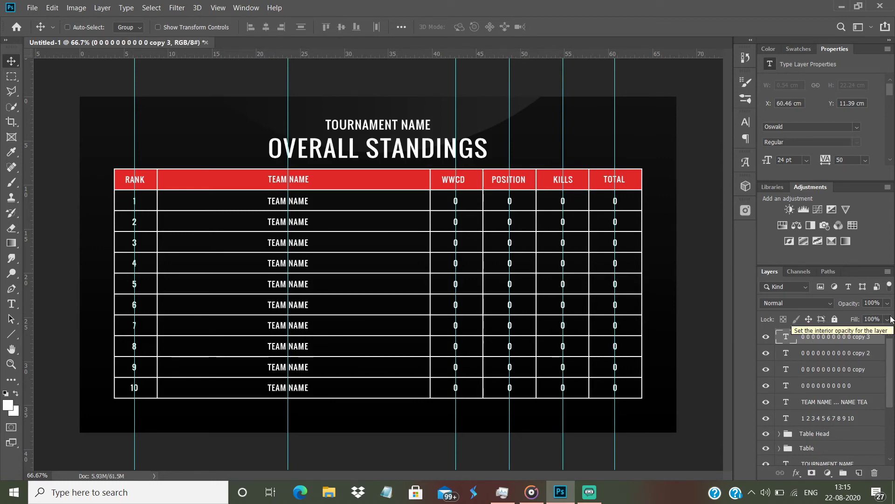
Change the WWCD column text to "x0" in each of the ten rows
key("t")
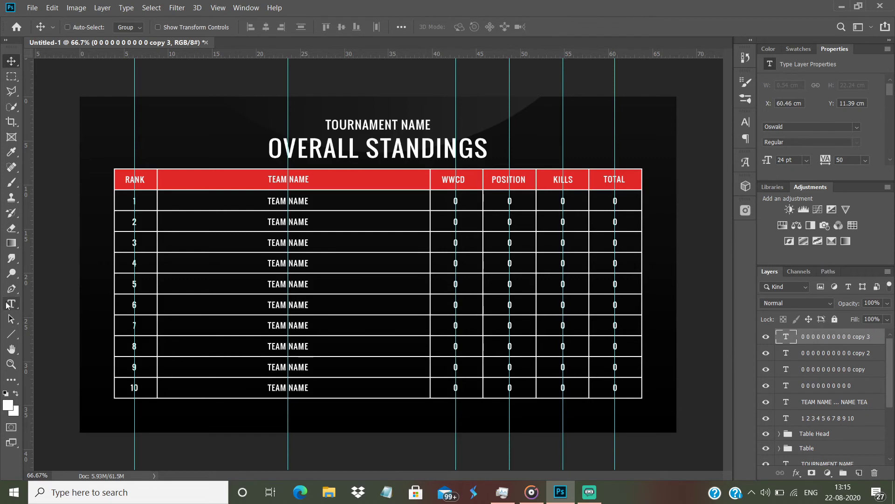
left_click(455, 202)
left_click(455, 201)
key("Escape")
left_click(455, 201)
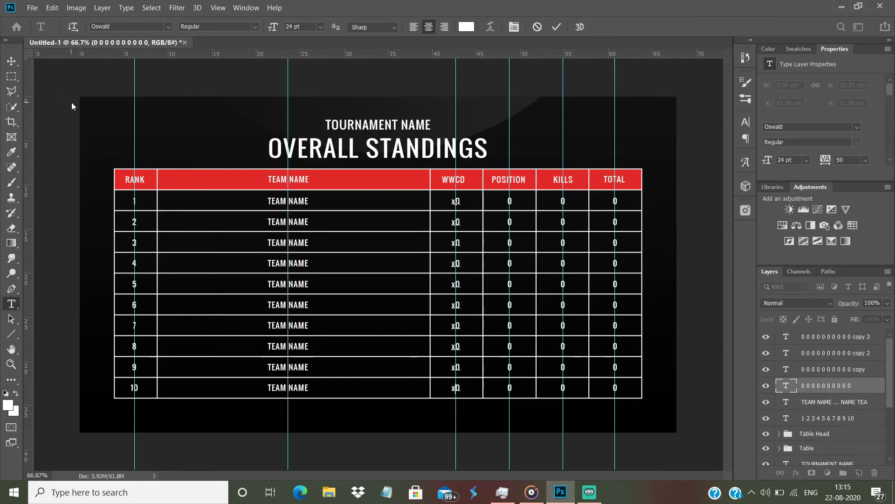
key("ctrl+Return")
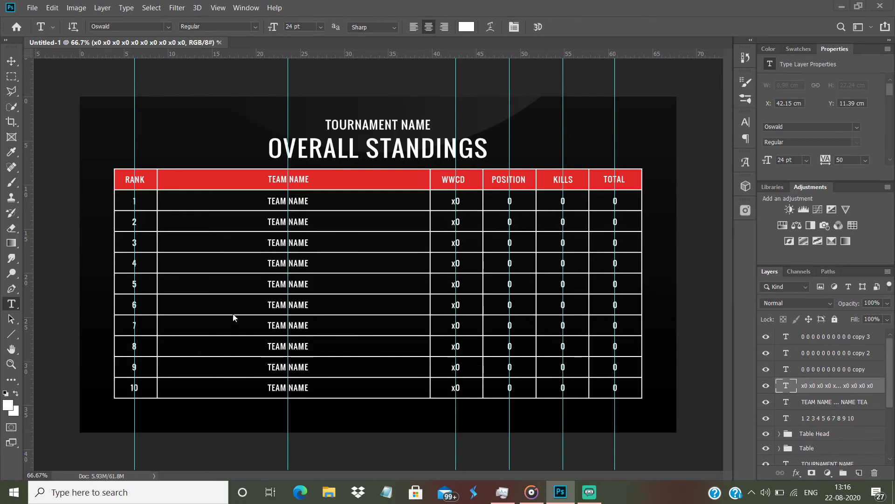
Place the roast chicken clipart2187994 image, scale it to about 1.23 cm wide, and position it beside an "x0" in the WWCD column
key("super+e")
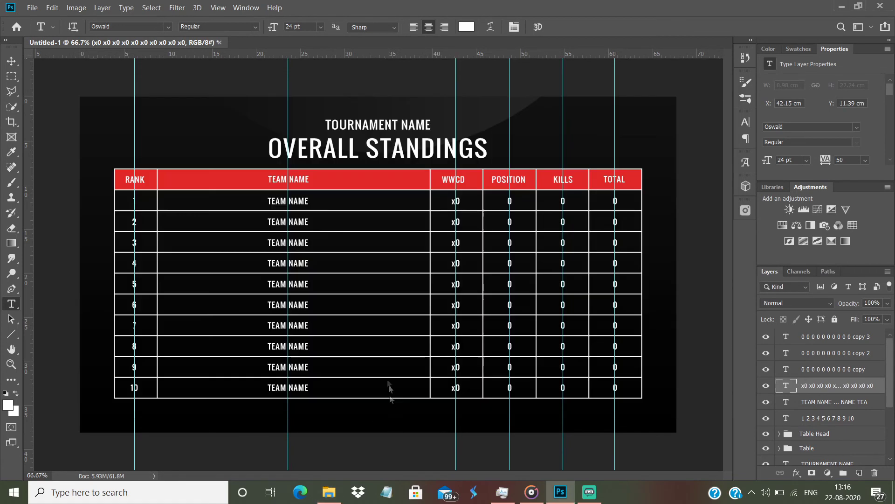
left_click_drag(389, 387, 389, 317)
left_click_drag(299, 199, 425, 297)
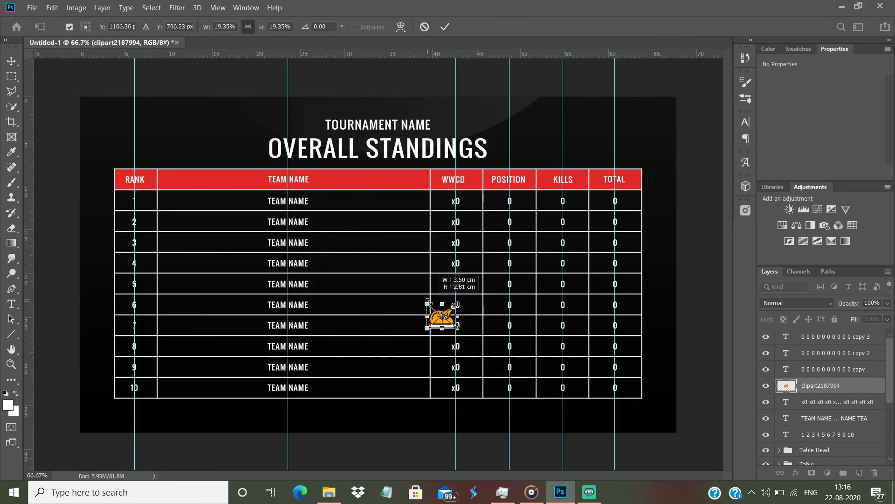
key("ctrl+plus")
key("ctrl+plus")
left_click_drag(569, 419, 541, 426)
left_click_drag(497, 389, 559, 437)
key("Return")
Bring the clipart layer to the top of the layer stack and give it a white ffffff Color Overlay
left_click_drag(821, 386, 821, 333)
right_click(821, 336)
left_click(617, 161)
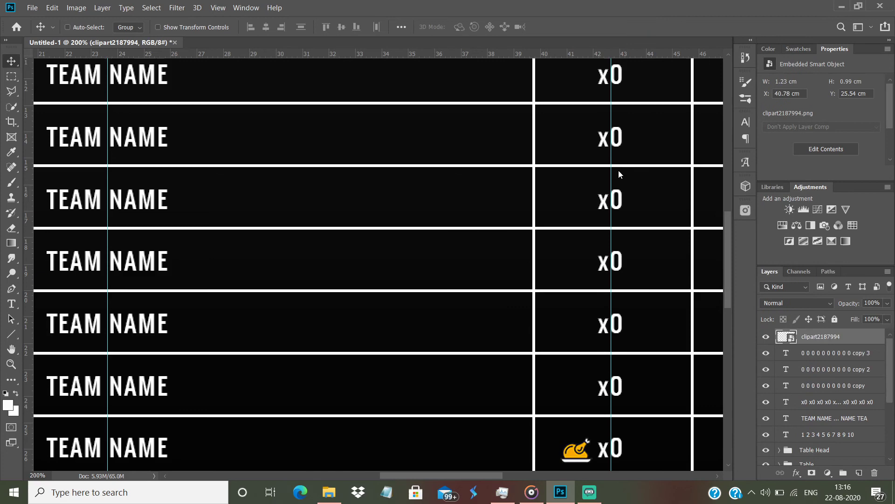
left_click(255, 356)
left_click(506, 240)
type("ffffff")
key("Return")
key("Return")
Move the chicken icon beside the first row's "x0" and convert its layer to a Smart Object
left_click_drag(588, 447, 576, 193)
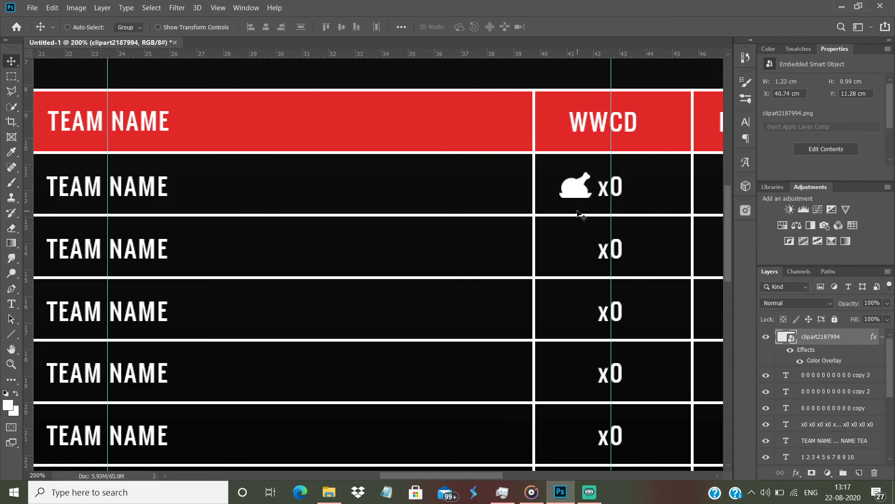
right_click(839, 337)
left_click(714, 112)
Duplicate the chicken icon repeatedly, doubling the selected copies, to fill the WWCD cells of rows 2 to 8
left_click_drag(821, 336, 863, 473)
left_click_drag(662, 306, 666, 369)
left_click(833, 357, "shift")
left_click_drag(677, 217, 677, 341)
scroll(678, 326, "down", 5)
left_click(821, 386, "shift")
left_click_drag(821, 385, 861, 472)
left_click_drag(662, 60, 637, 244)
Duplicate two of the chicken icon layers and place the copies in the WWCD cells of rows 9 and 10
scroll(635, 269, "down", 3)
left_click(830, 352)
left_click(830, 337)
left_click(830, 352, "shift")
left_click_drag(830, 353, 860, 472)
left_click_drag(628, 273, 629, 397)
Group all ten chicken icon layers and name the group WWCD
scroll(835, 433, "down", 2)
left_click(825, 430)
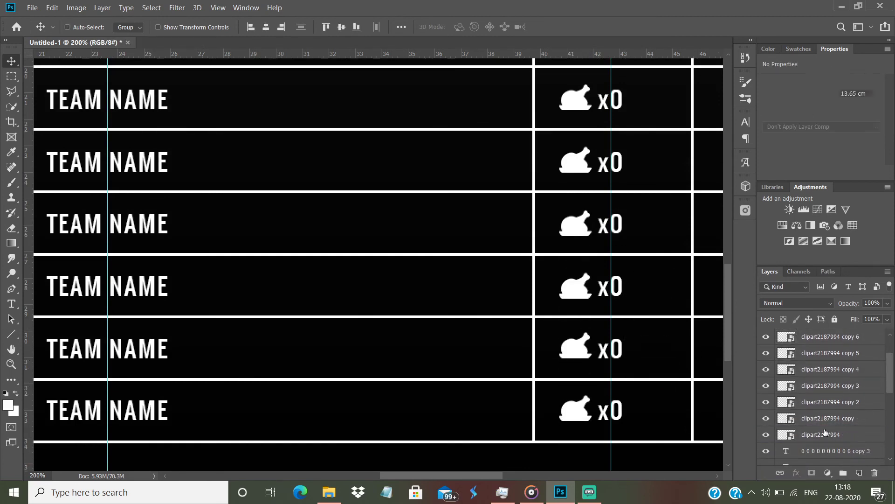
scroll(825, 430, "down", 2)
left_click(823, 418)
scroll(817, 373, "up", 2)
left_click(817, 339, "shift")
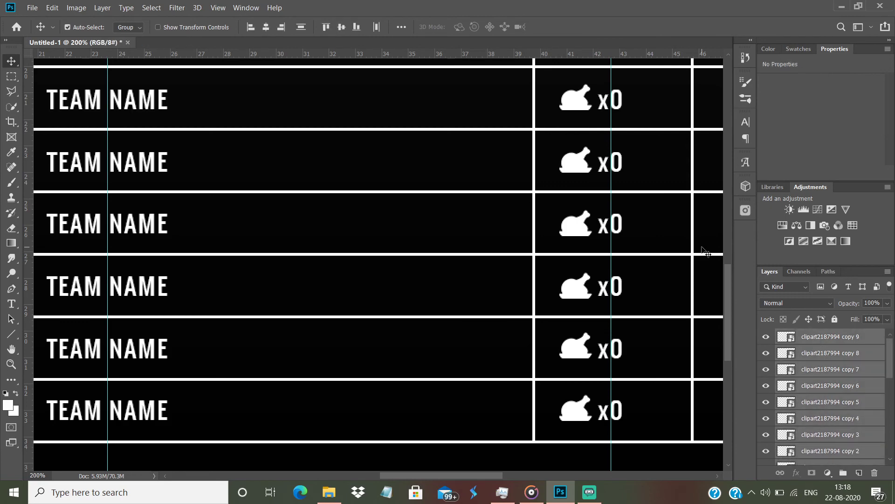
key("ctrl+minus")
key("ctrl+minus")
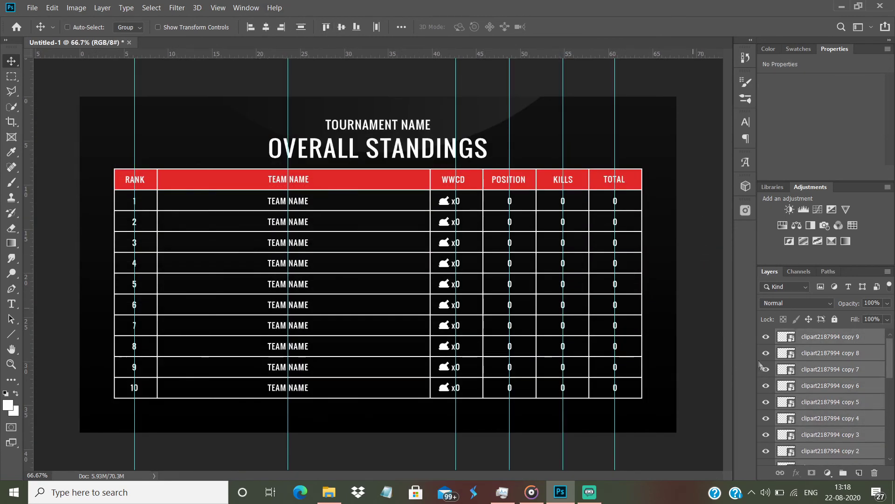
key("ctrl+g")
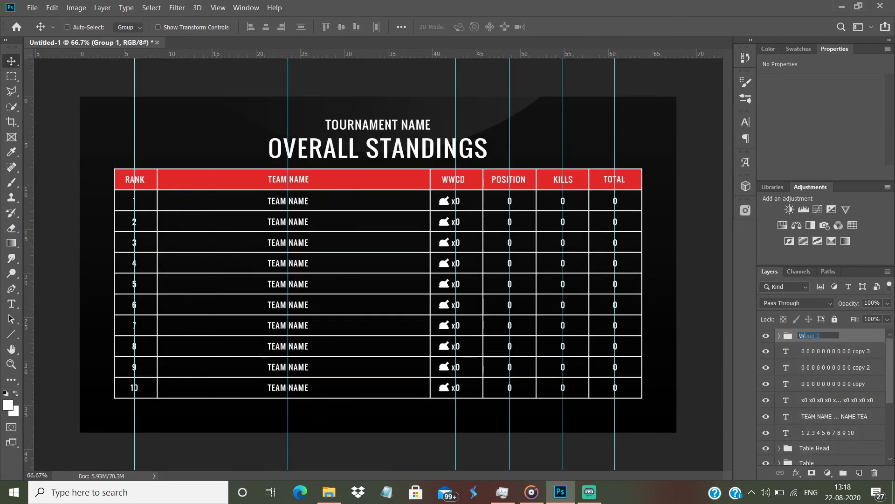
Nudge the WWCD icon group and the "x0" text layer right to centre them in their column, and hide the guides
left_click(838, 400)
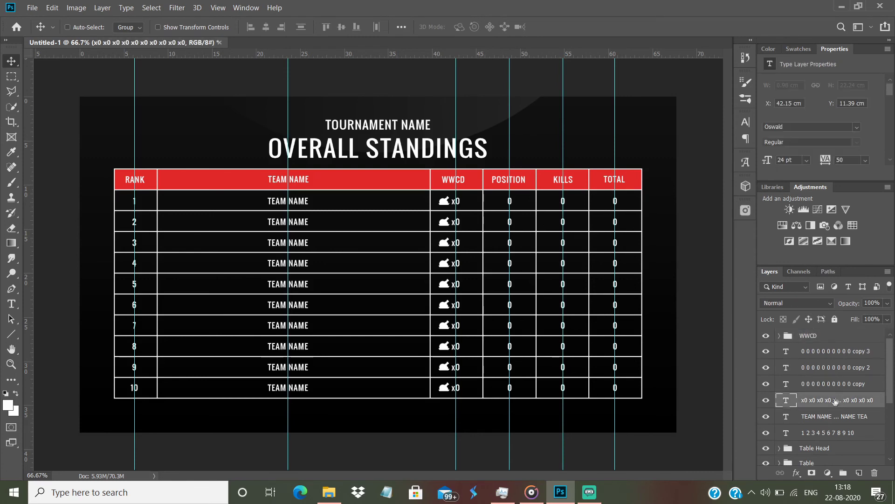
left_click(821, 340, "ctrl")
key("Right")
key("Right")
key("Right")
key("Right")
key("Right")
key("Right")
key("Right")
key("Right")
key("Right")
key("Right")
key("Right")
key("Right")
key("Right")
key("Right")
key("Right")
key("Right")
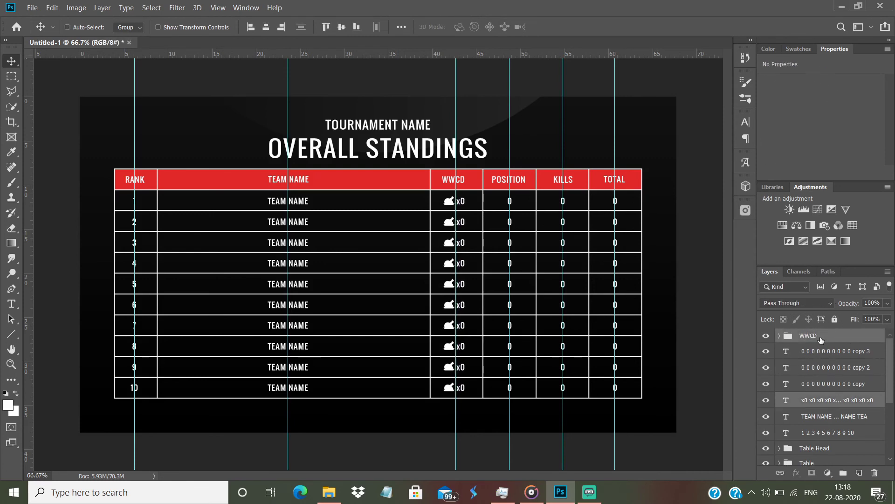
key("ctrl+semicolon")
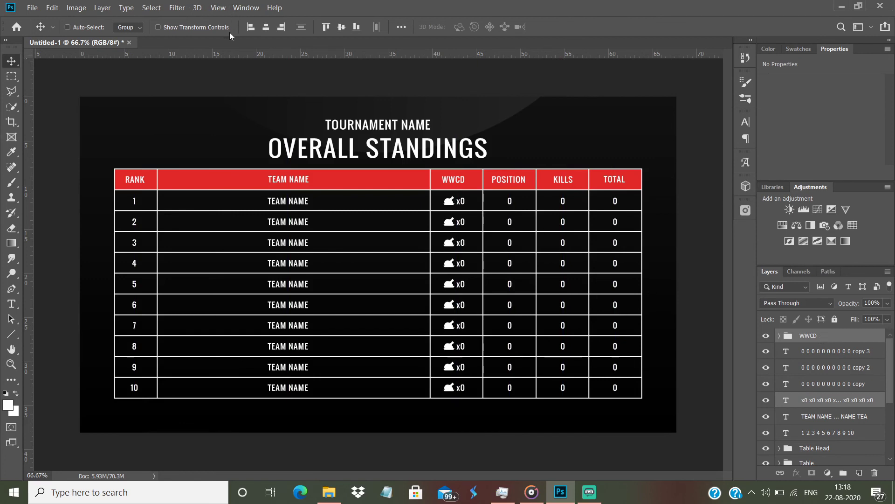
Group the rank, team name and score text layers with the WWCD icon group, and name the group "Text"
left_click(12, 303)
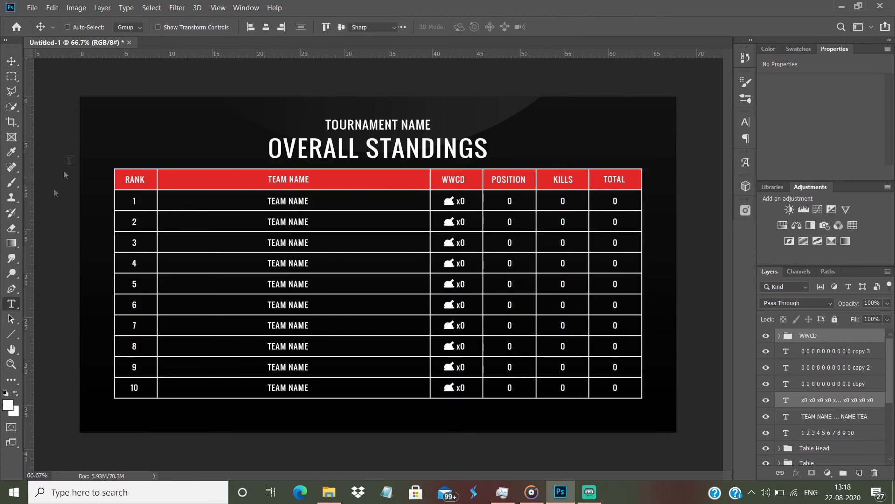
left_click(819, 337, "shift")
key("ctrl+g")
double_click(808, 336)
type("Text")
key("Return")
Add an "x" near the canvas's upper-left corner in MADE TOMMY Regular at 48 pt
left_click(100, 116)
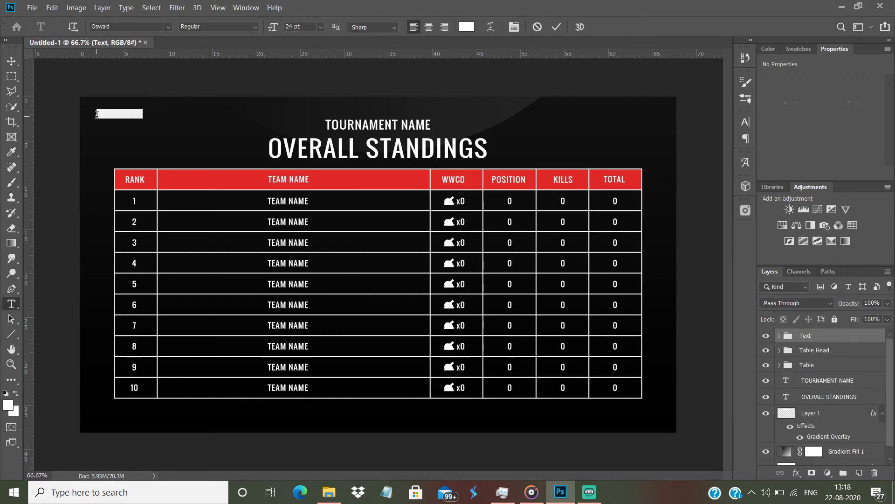
left_click(162, 26)
type("made tom")
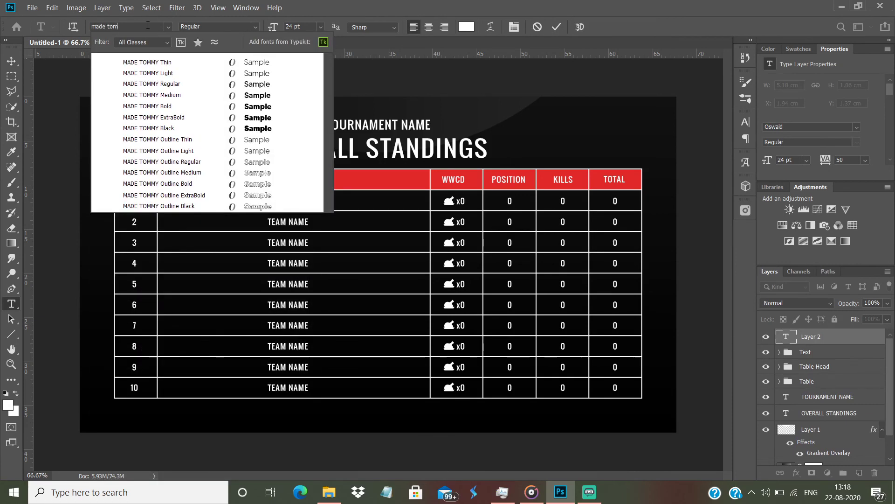
left_click(164, 87)
left_click(321, 27)
left_click(298, 178)
left_click(321, 27)
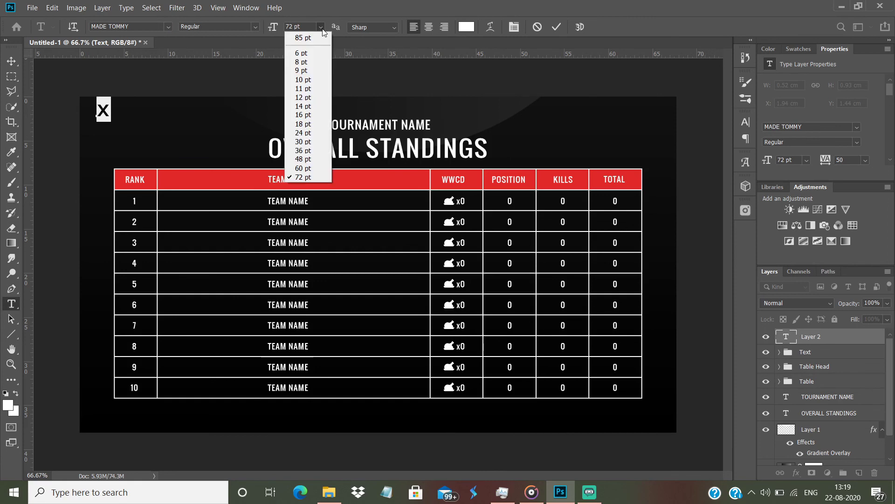
left_click(301, 161)
left_click(12, 57)
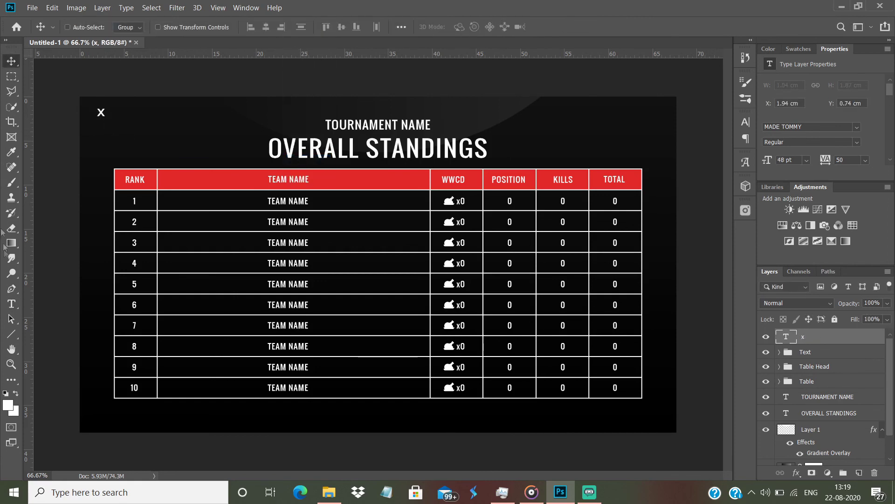
Reduce the "x" to 36 pt and move it closer to the canvas's upper-left corner
key("t")
double_click(102, 112)
left_click(320, 27)
left_click(302, 153)
left_click_drag(125, 147, 120, 144)
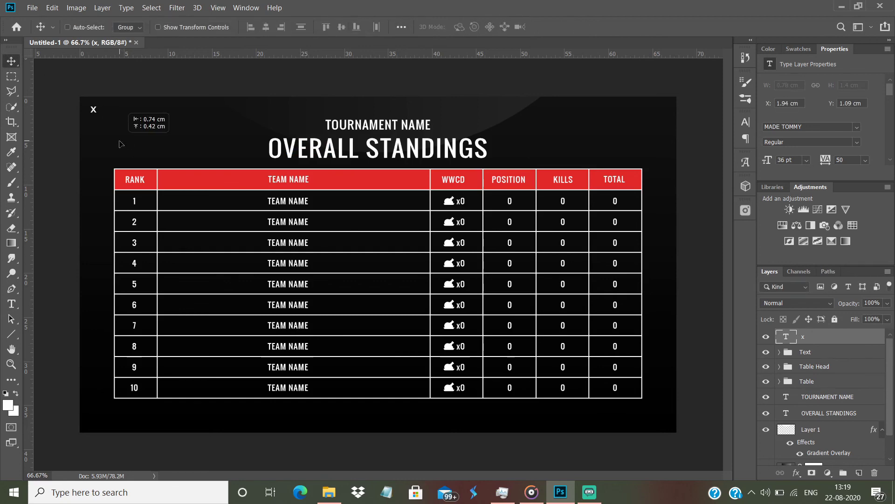
Duplicate the "x" to the canvas's upper-right corner, and copy both marks down to the two lower corners
key("ctrl+j")
left_click_drag(153, 160, 702, 194)
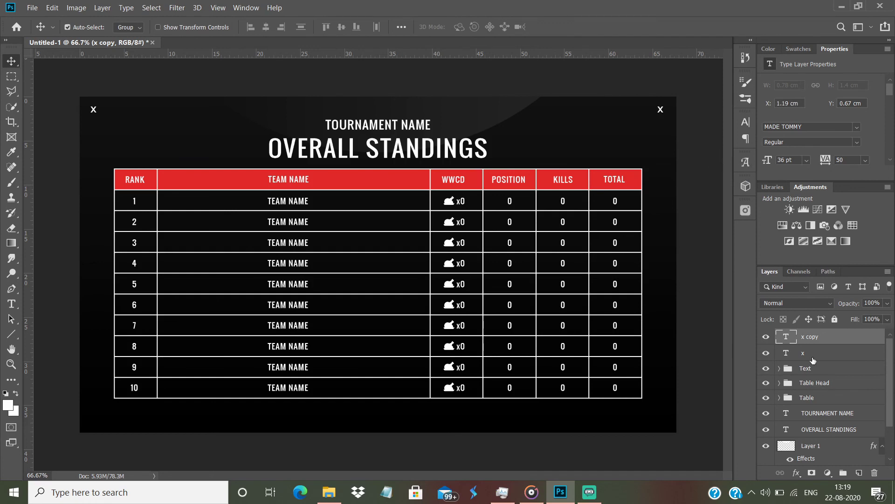
left_click(813, 360, "shift")
left_click_drag(465, 138, 475, 432)
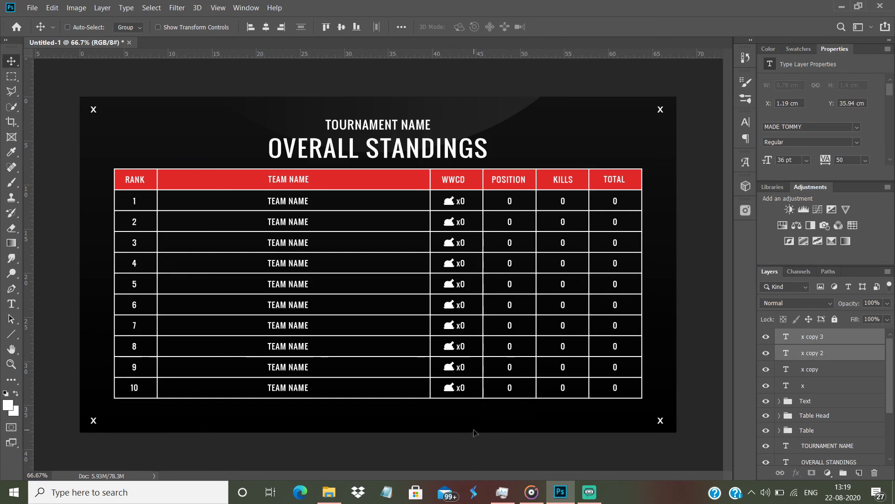
Group the four corner "x" layers and name the group "X"
left_click(808, 387, "shift")
key("ctrl+g")
double_click(808, 336)
type("X")
key("Return")
Add a 24 pt text line below the table containing the creator's Instagram profile URL
key("t")
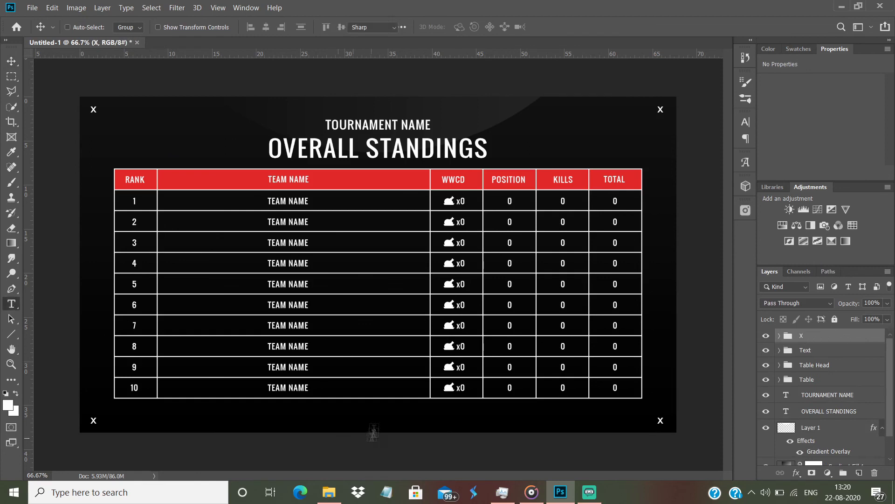
left_click(354, 423)
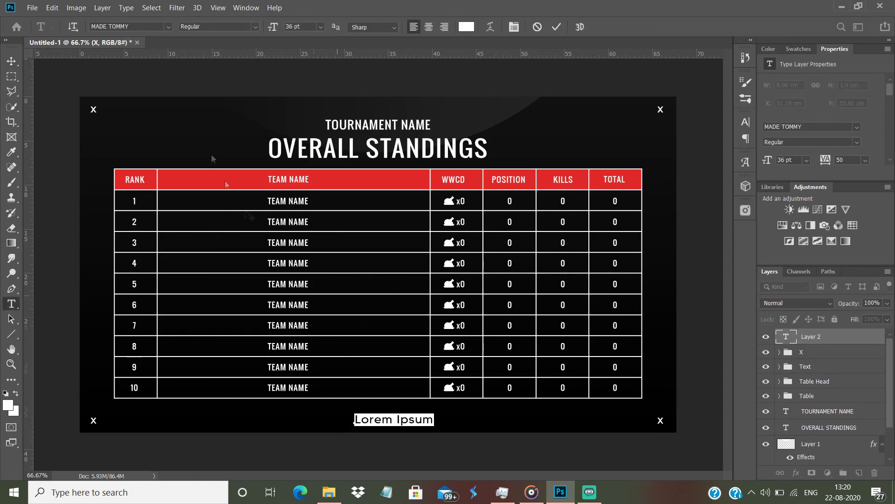
left_click(321, 26)
left_click(292, 126)
type("www.instagram.com/romit")
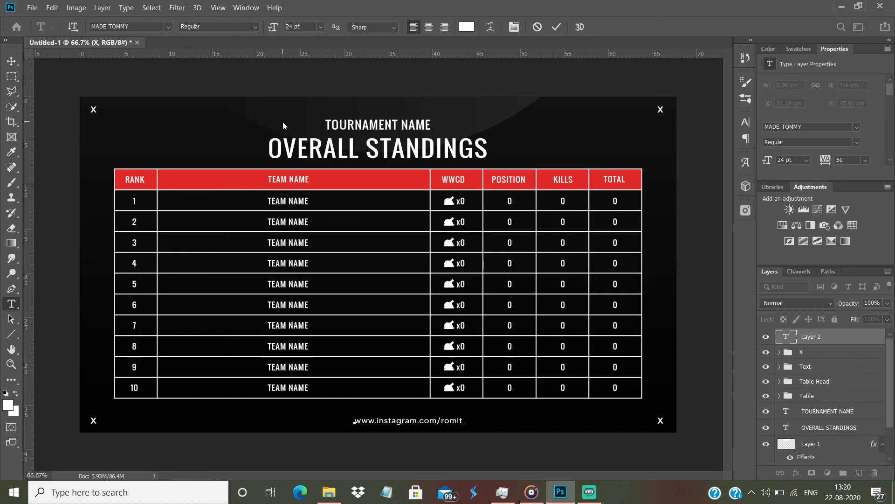
type("_jrr")
Centre-align the Instagram URL text and set its font style to Light
key("ctrl+a")
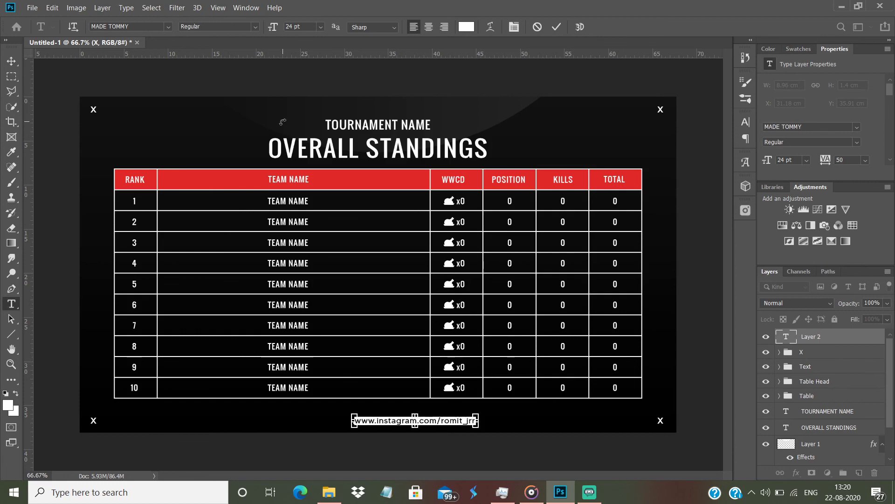
left_click(428, 27)
left_click(252, 26)
left_click(245, 47)
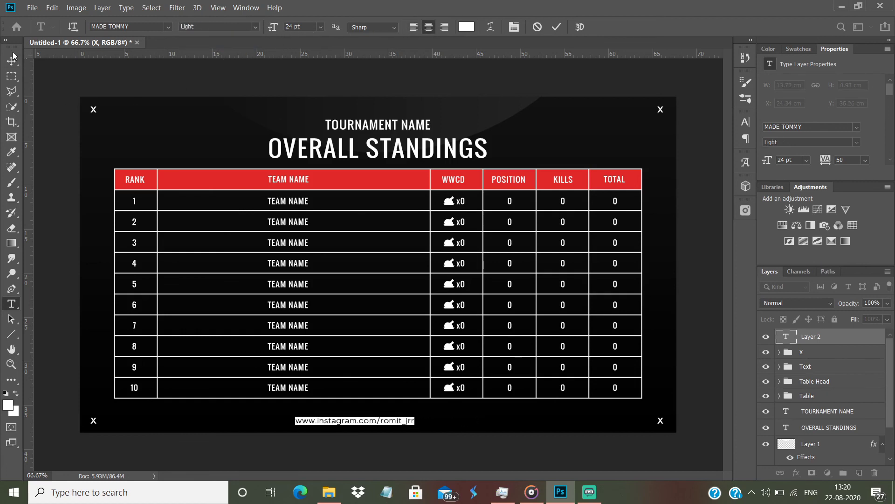